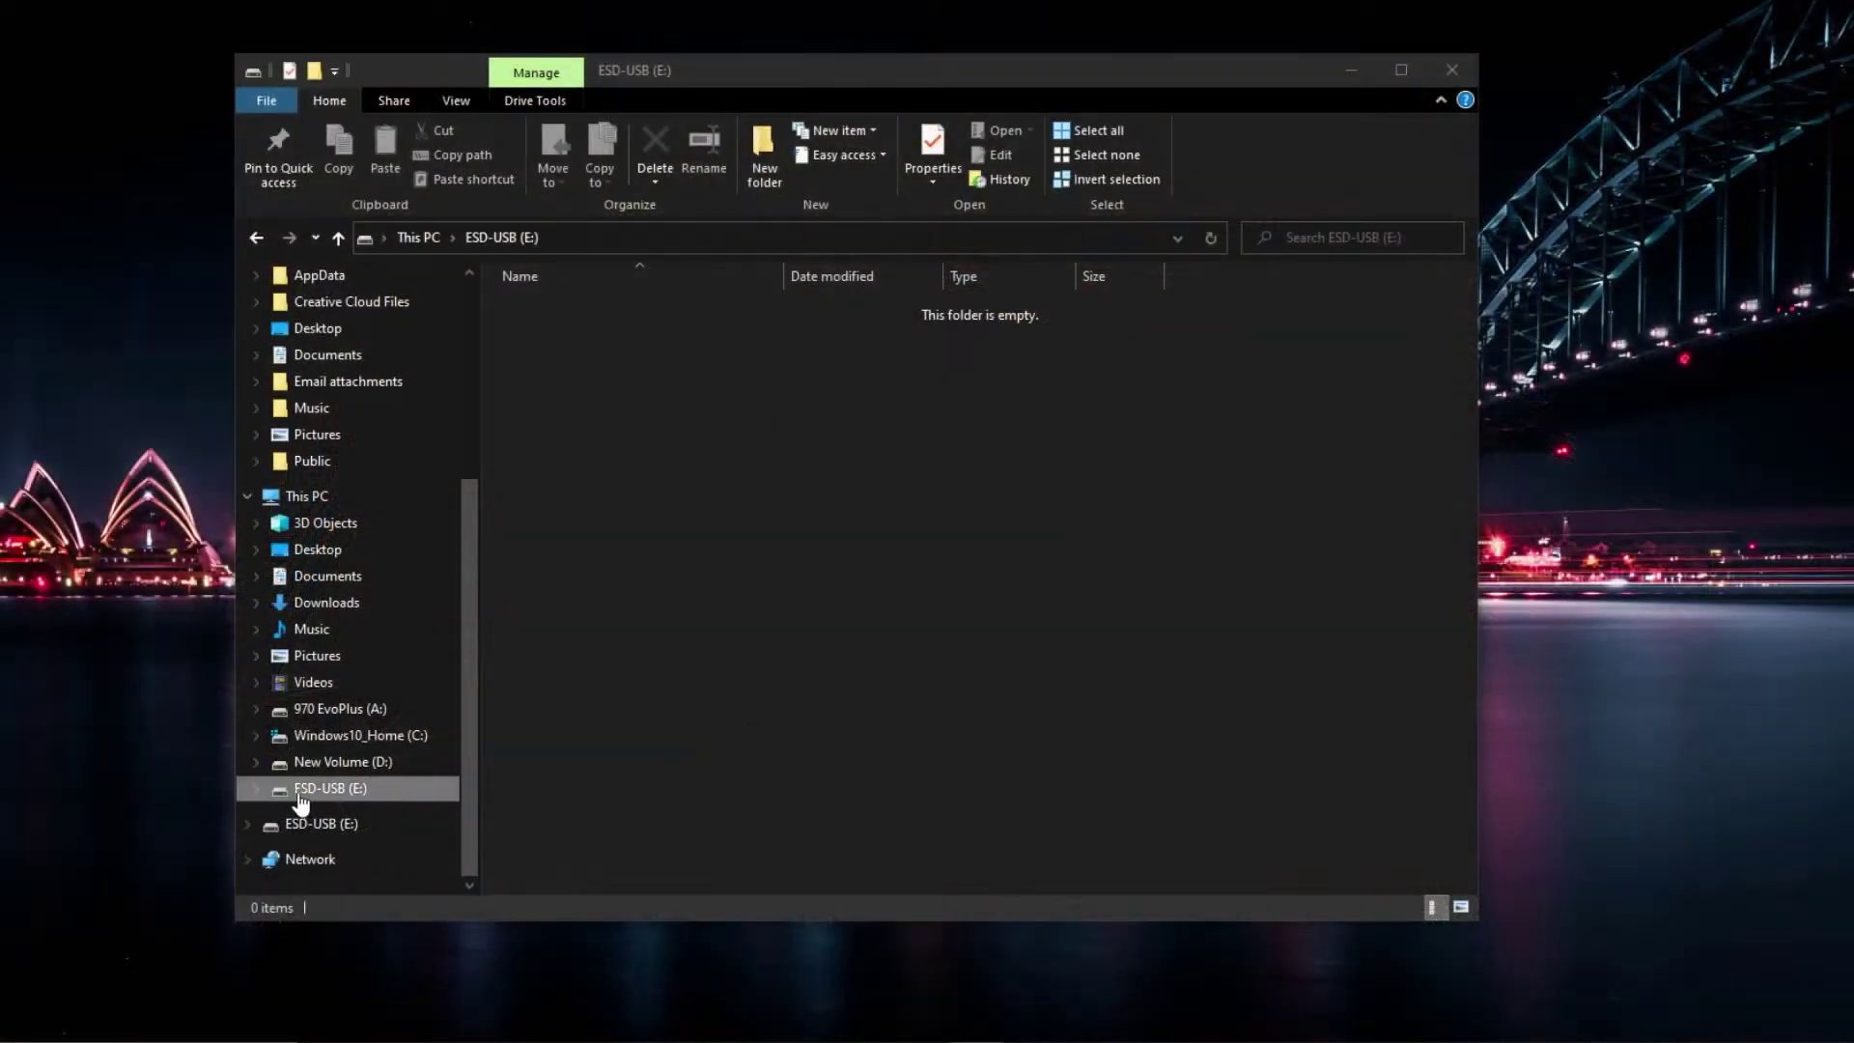
Step: Quick-format ESD-USB (E:) as FAT32 and confirm that all data on it will be erased
{"action": "right_click", "coordinate": [325, 804]}
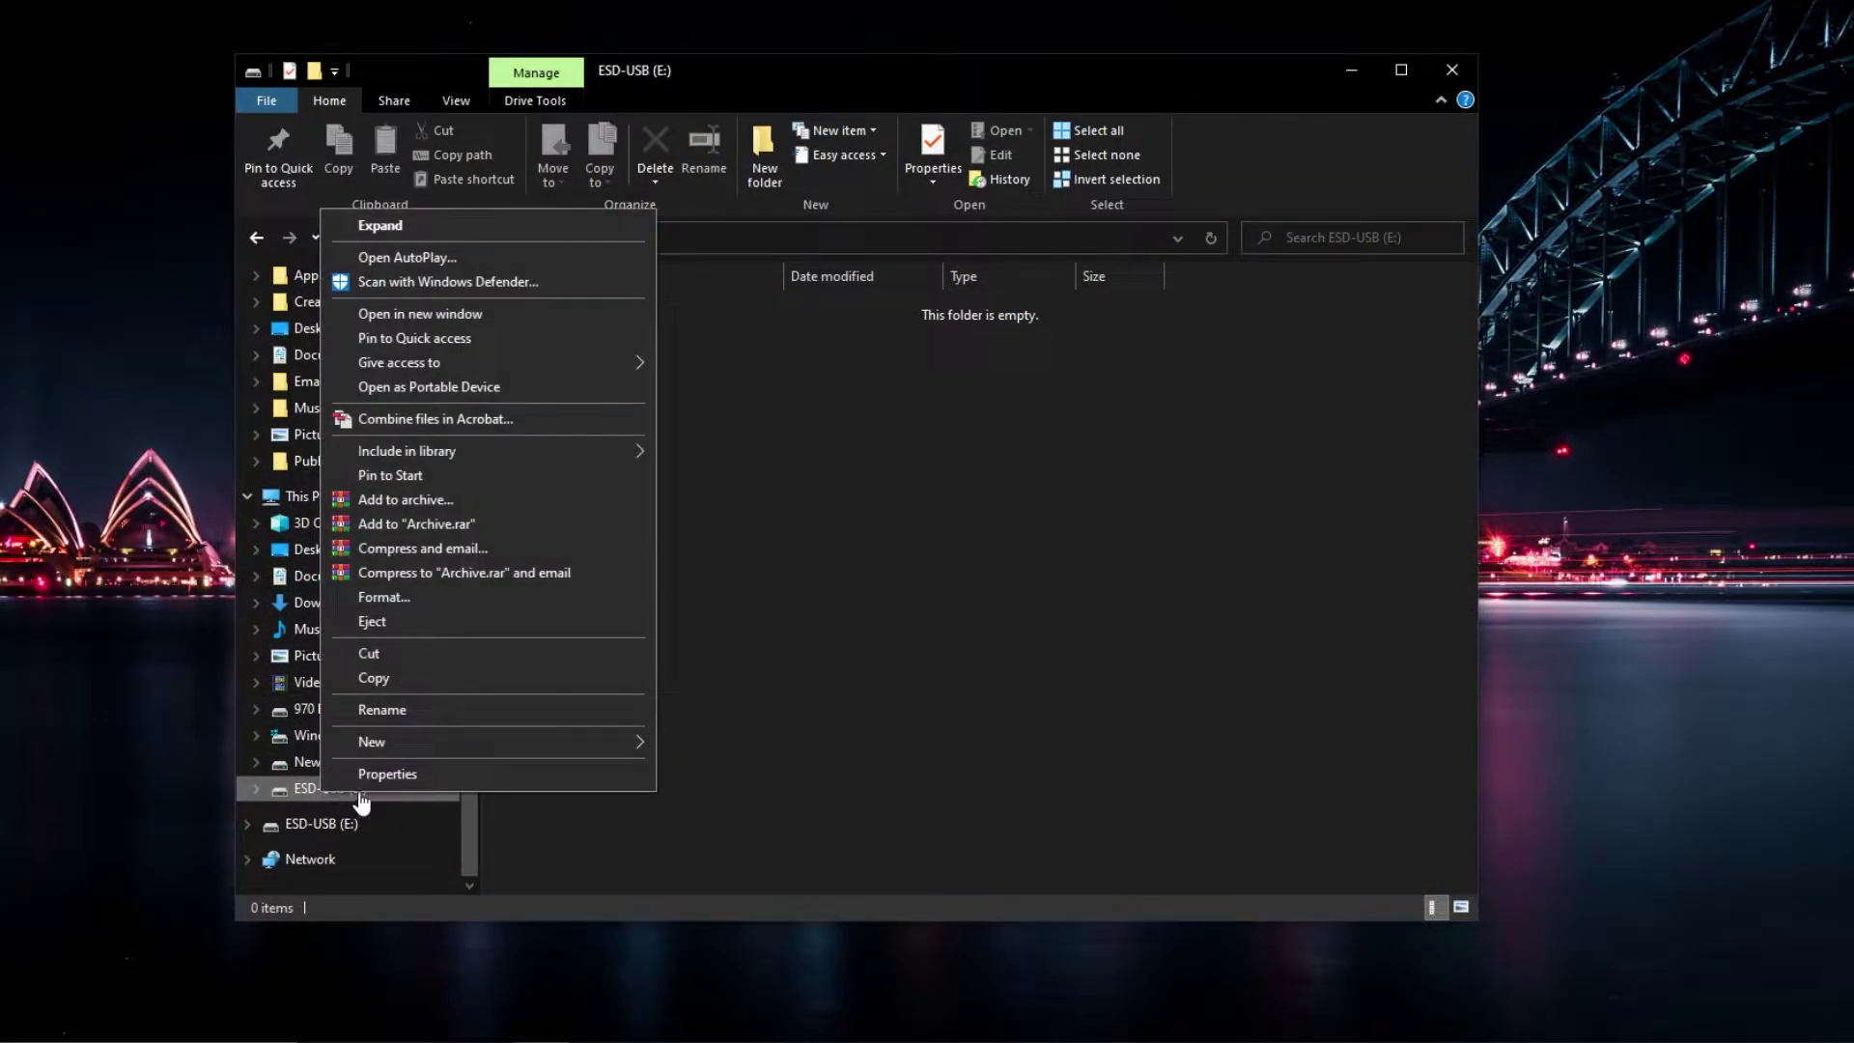
{"action": "left_click", "coordinate": [384, 596]}
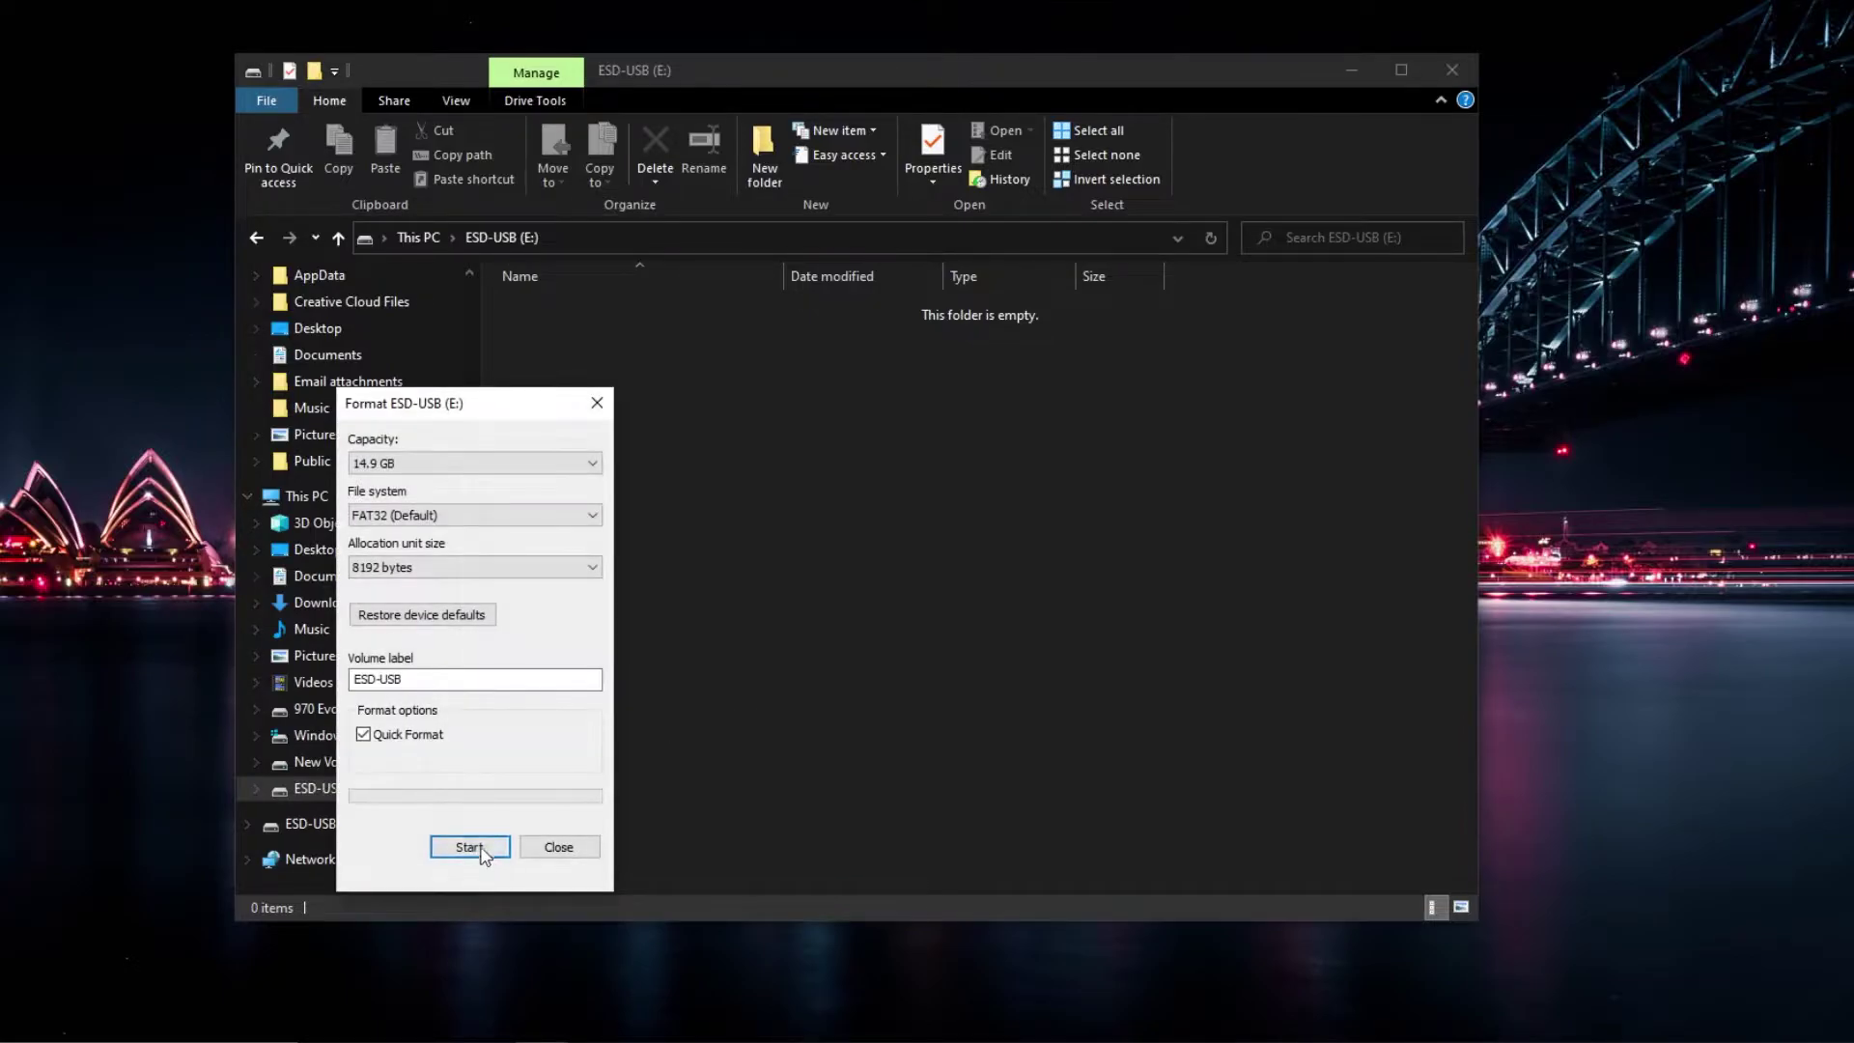
{"action": "left_click", "coordinate": [470, 848]}
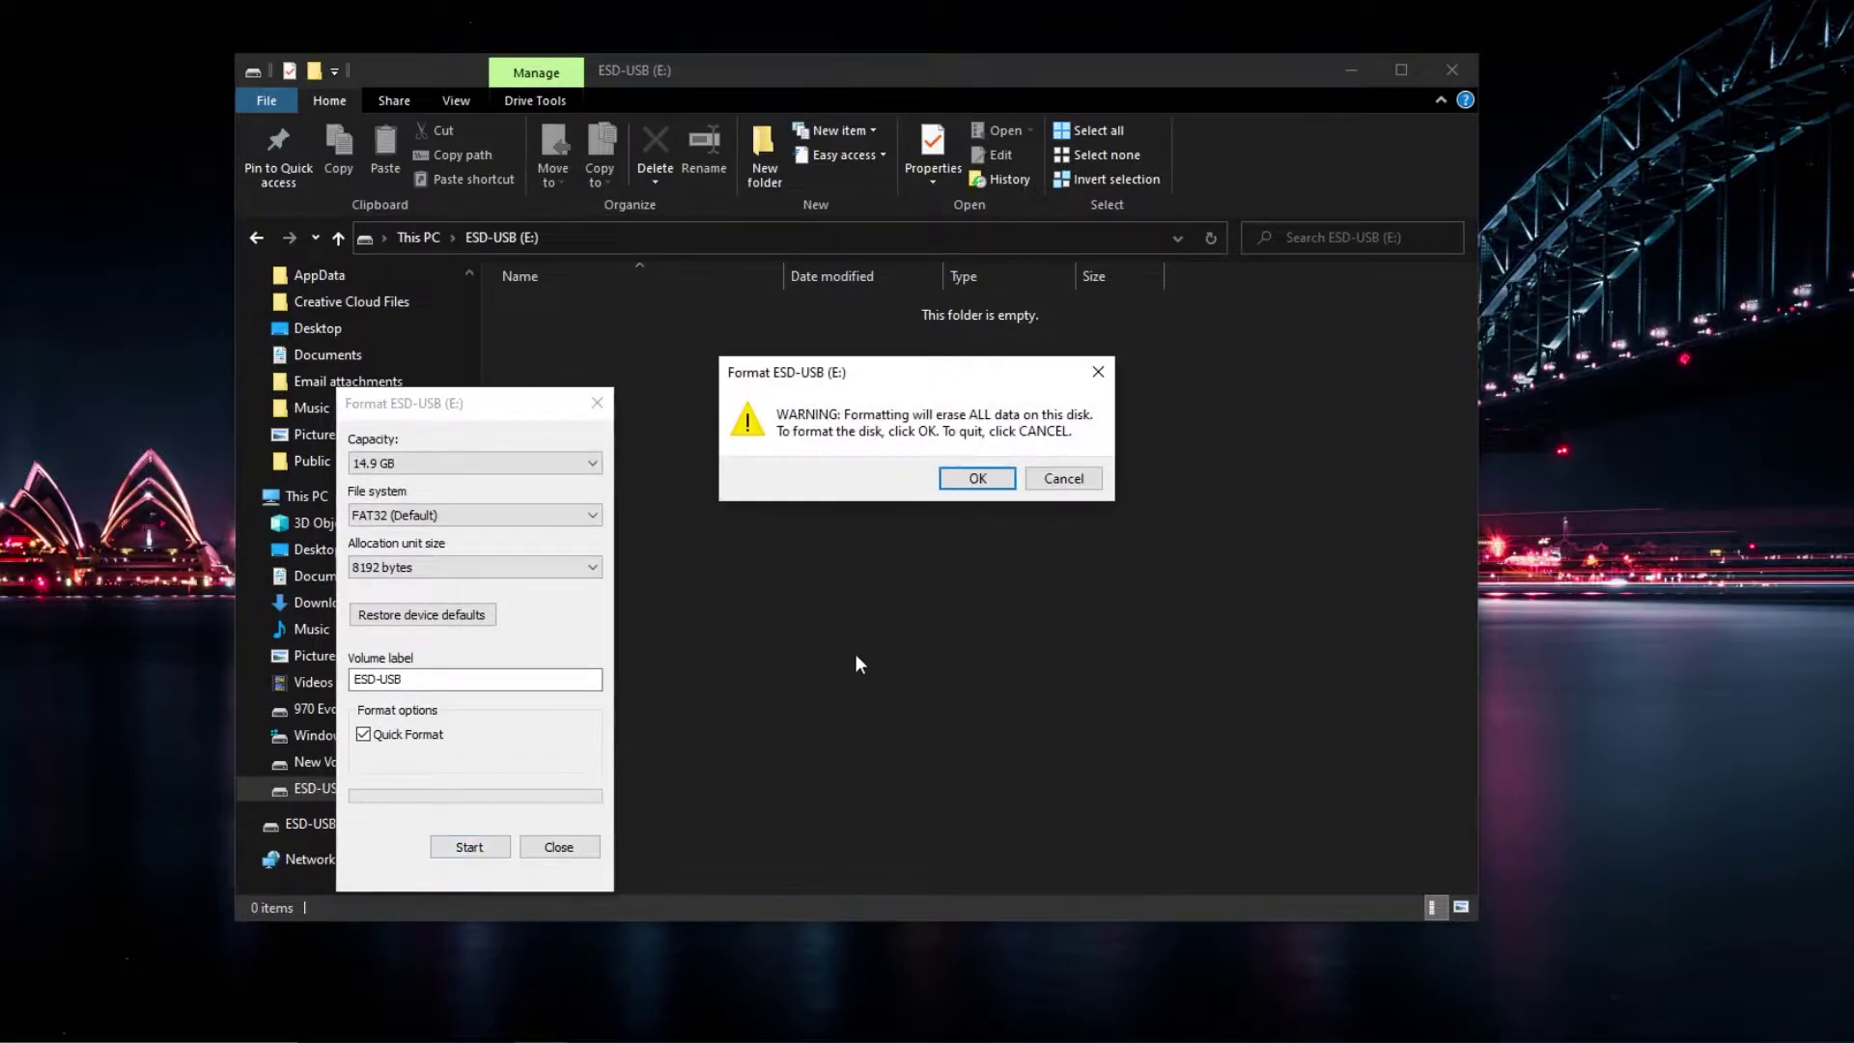
{"action": "left_click", "coordinate": [977, 479]}
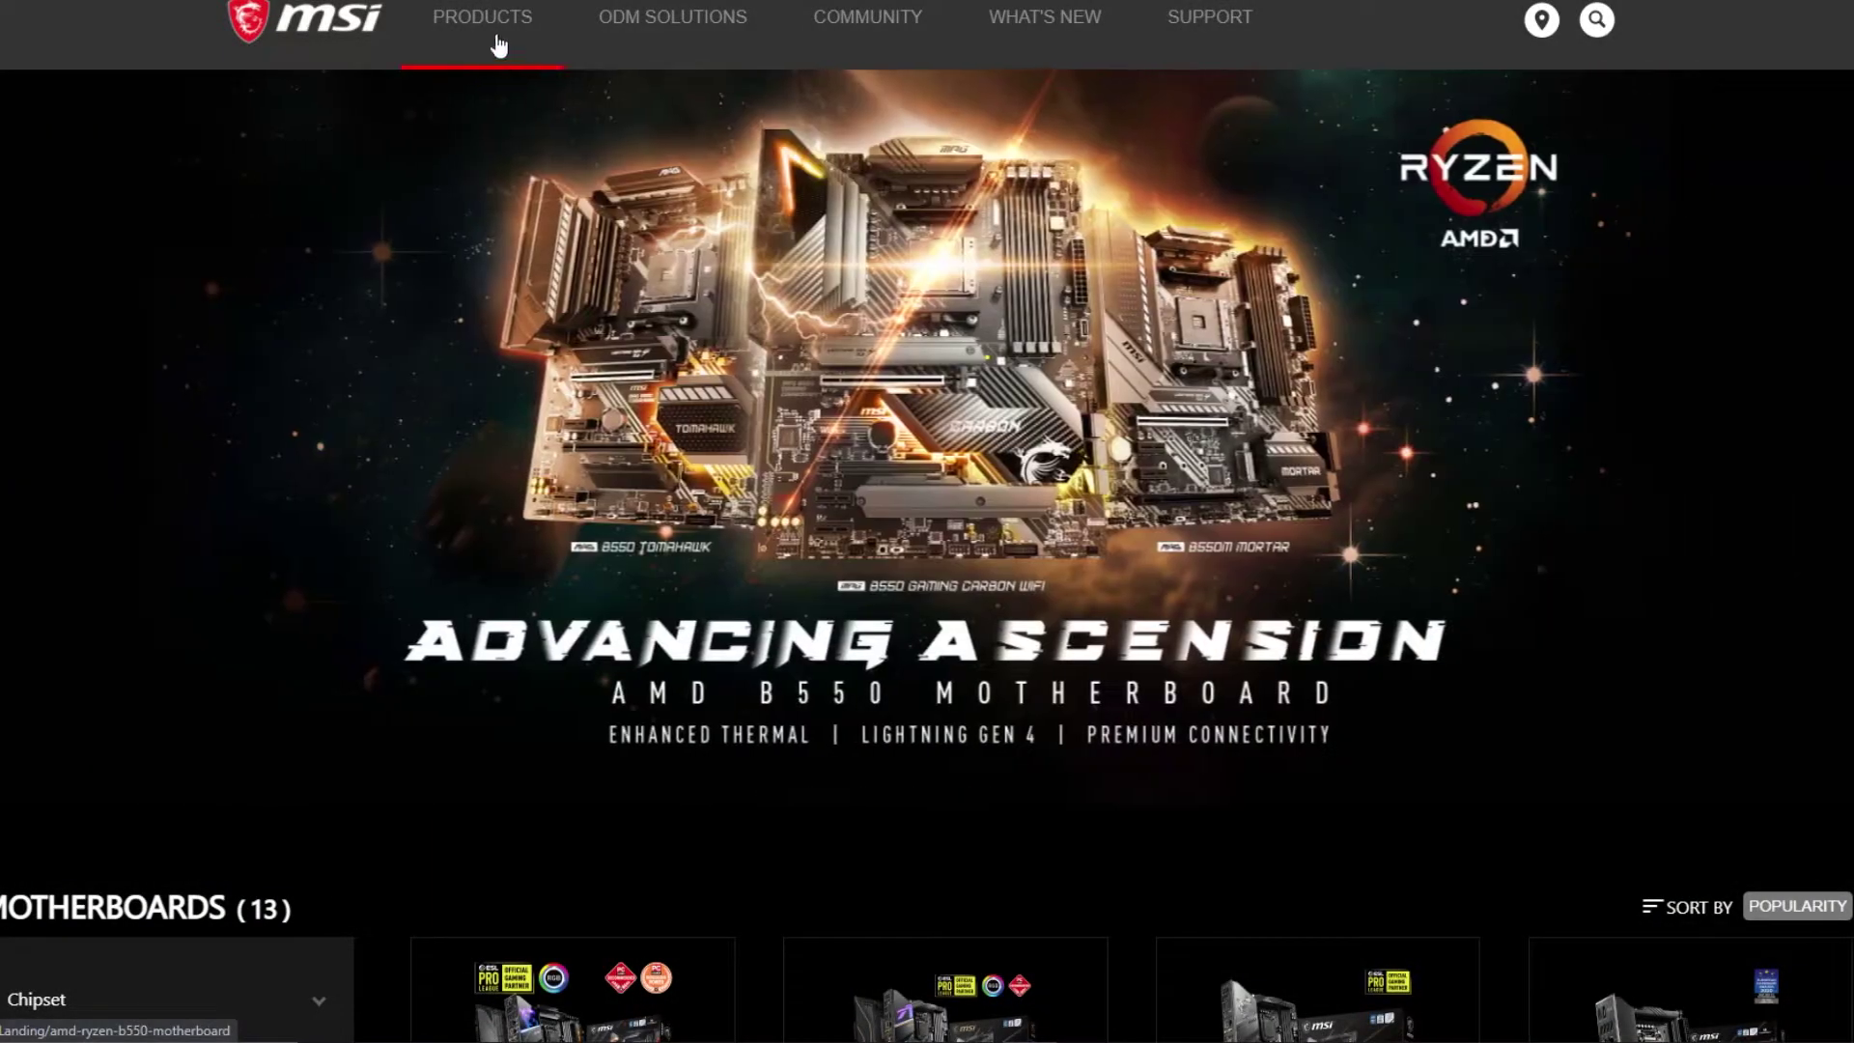
Step: Go from MSI's MEG Series motherboards to the MEG X570 UNIFY support page and its BIOS list
{"action": "mouse_move", "coordinate": [485, 29]}
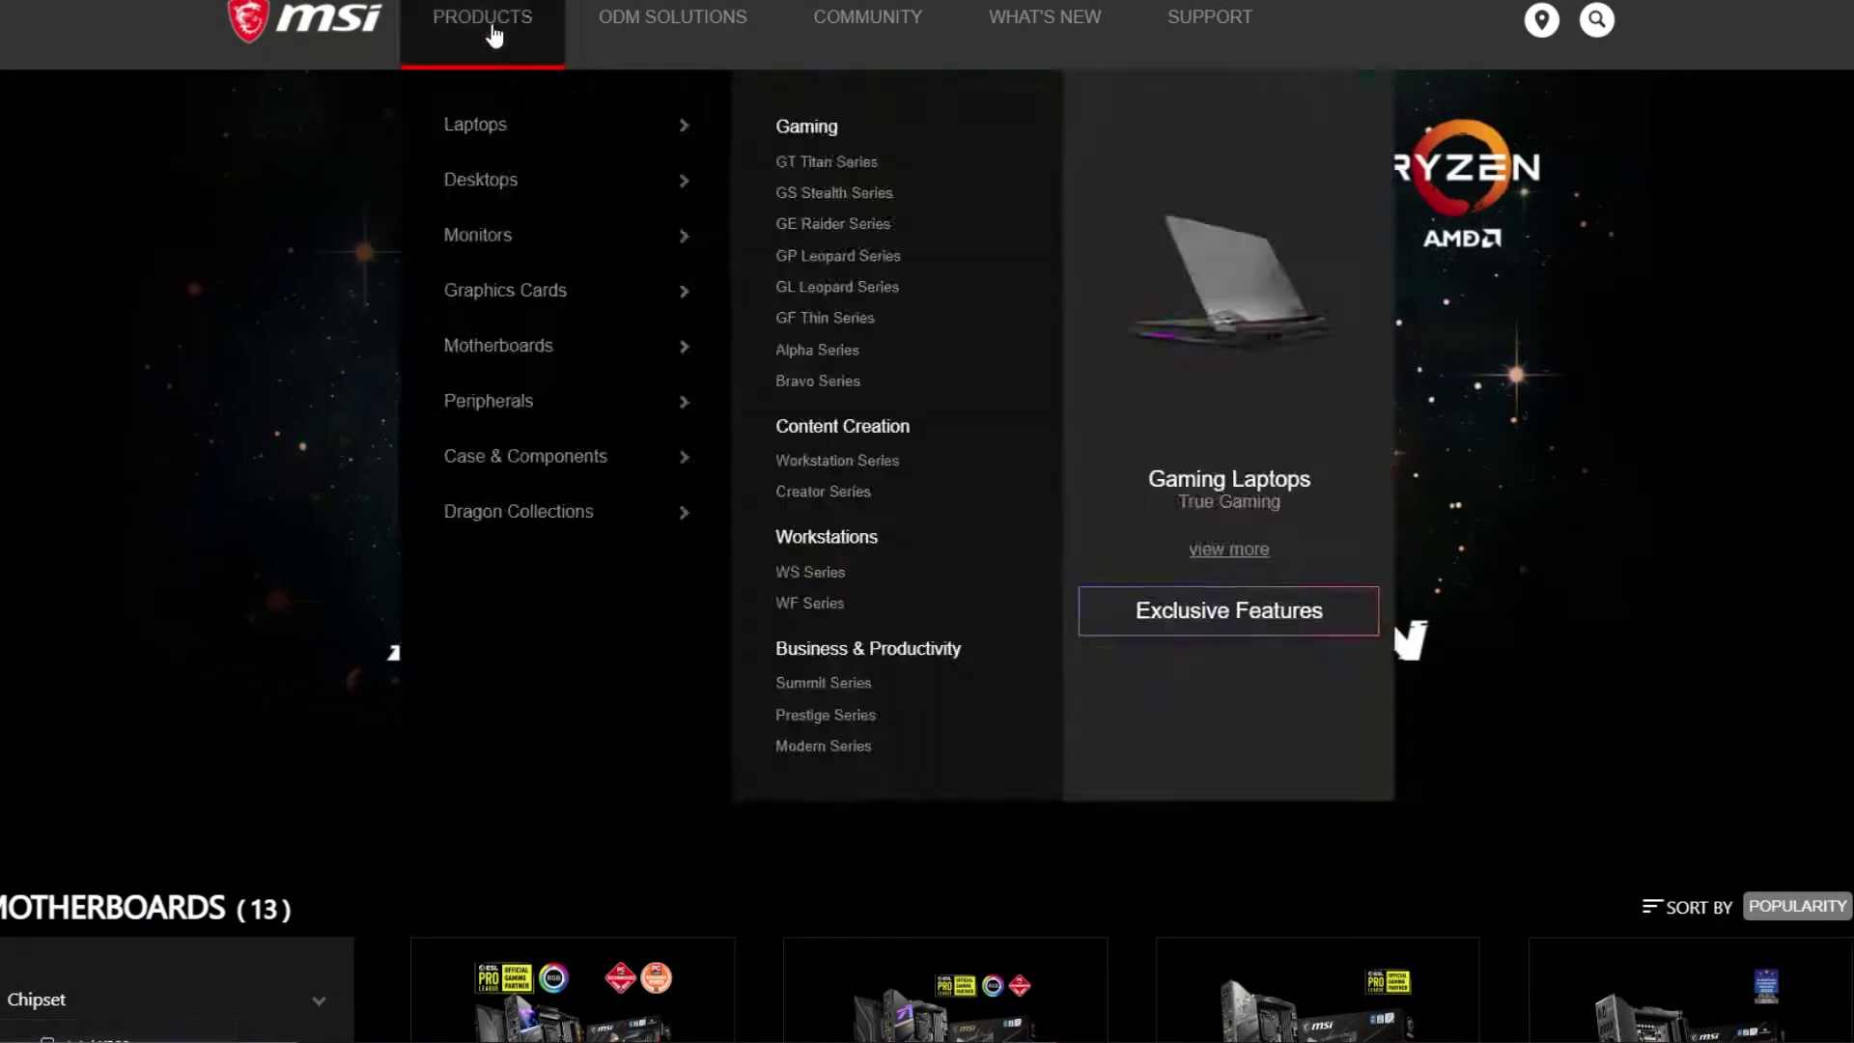
{"action": "mouse_move", "coordinate": [523, 370]}
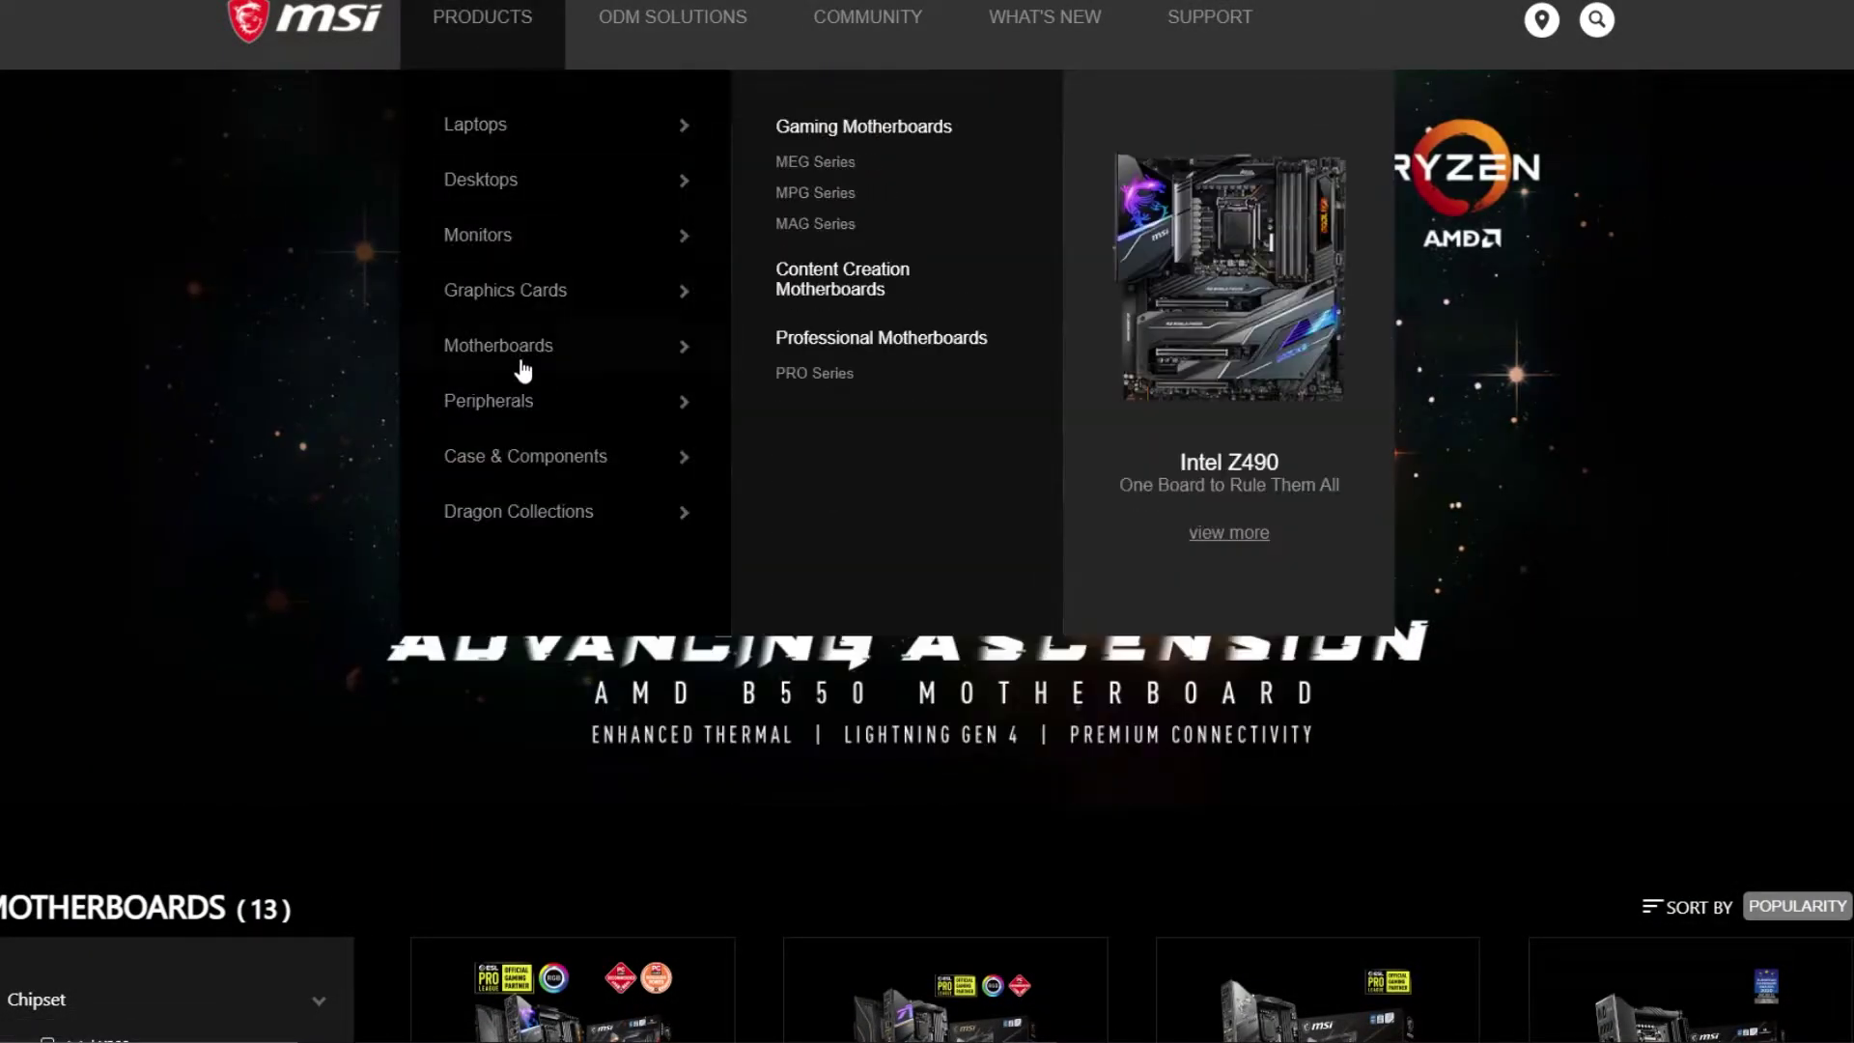
{"action": "left_click", "coordinate": [819, 168]}
{"action": "scroll", "coordinate": [780, 439], "scroll_direction": "down", "scroll_amount": 8}
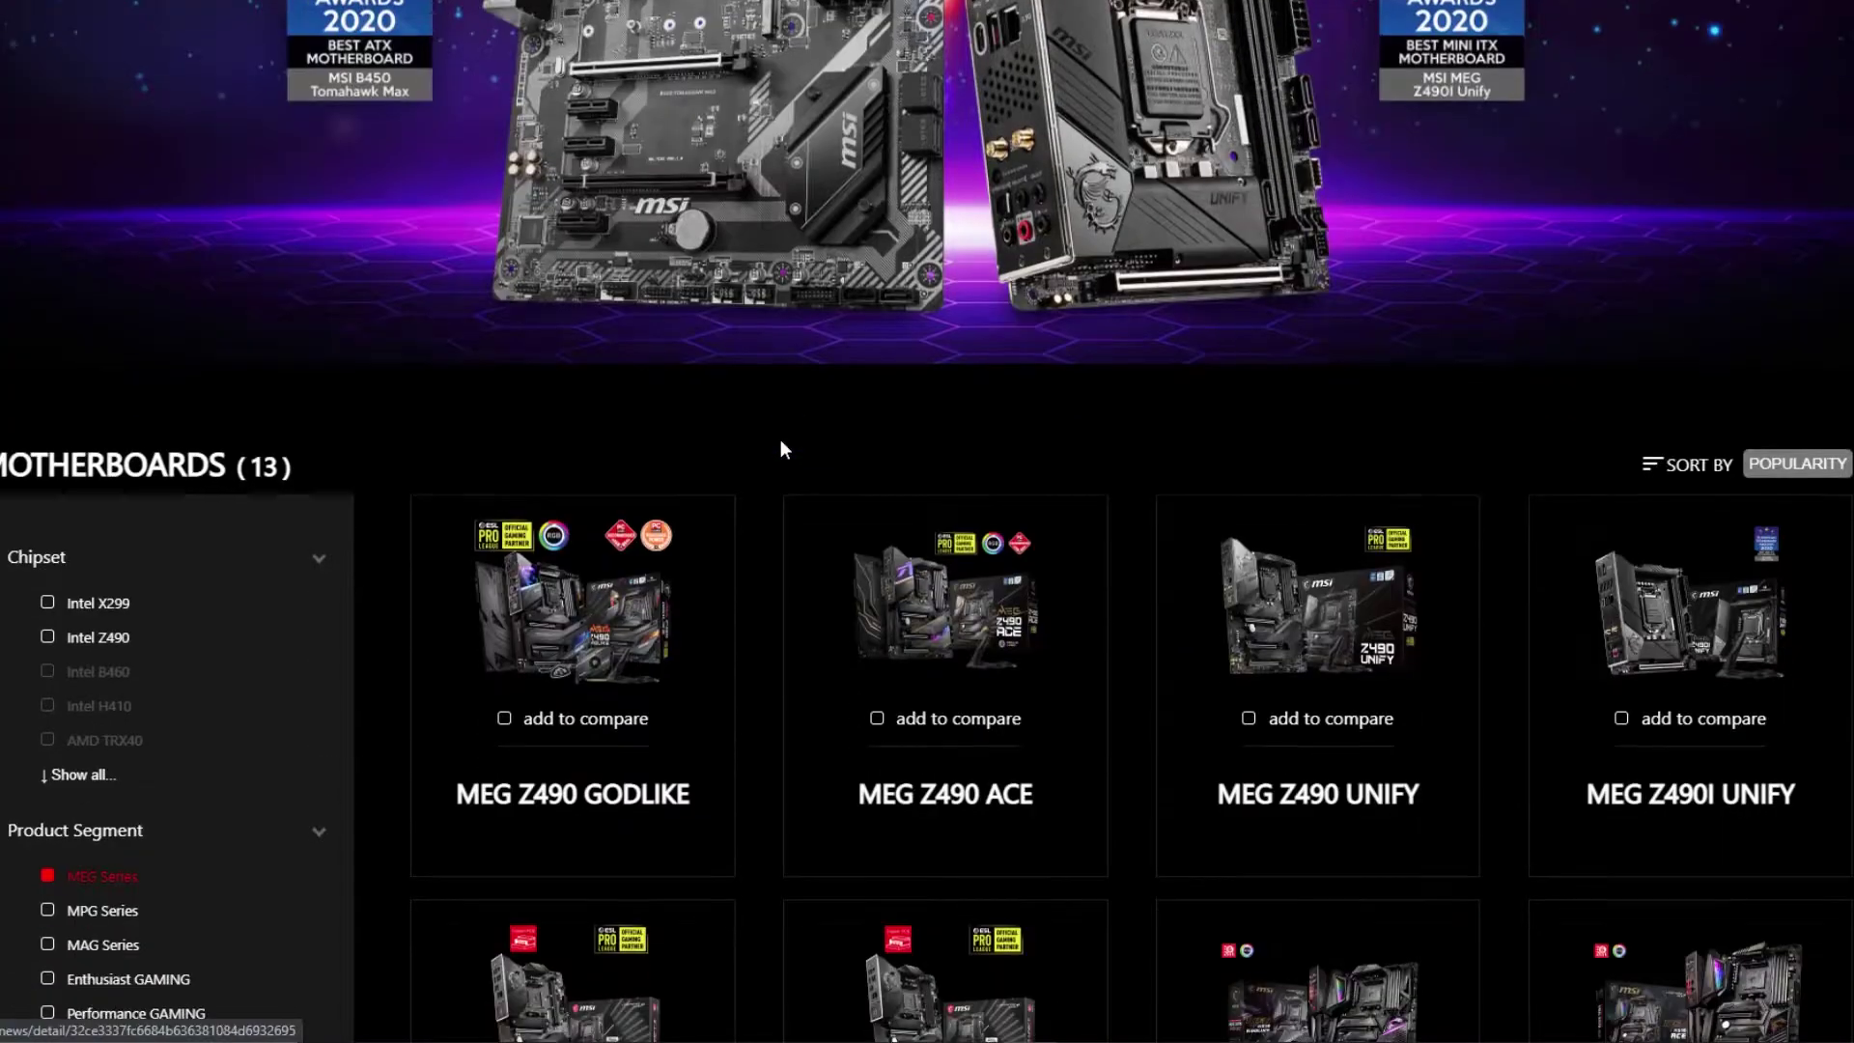
{"action": "scroll", "coordinate": [784, 438], "scroll_direction": "down", "scroll_amount": 6}
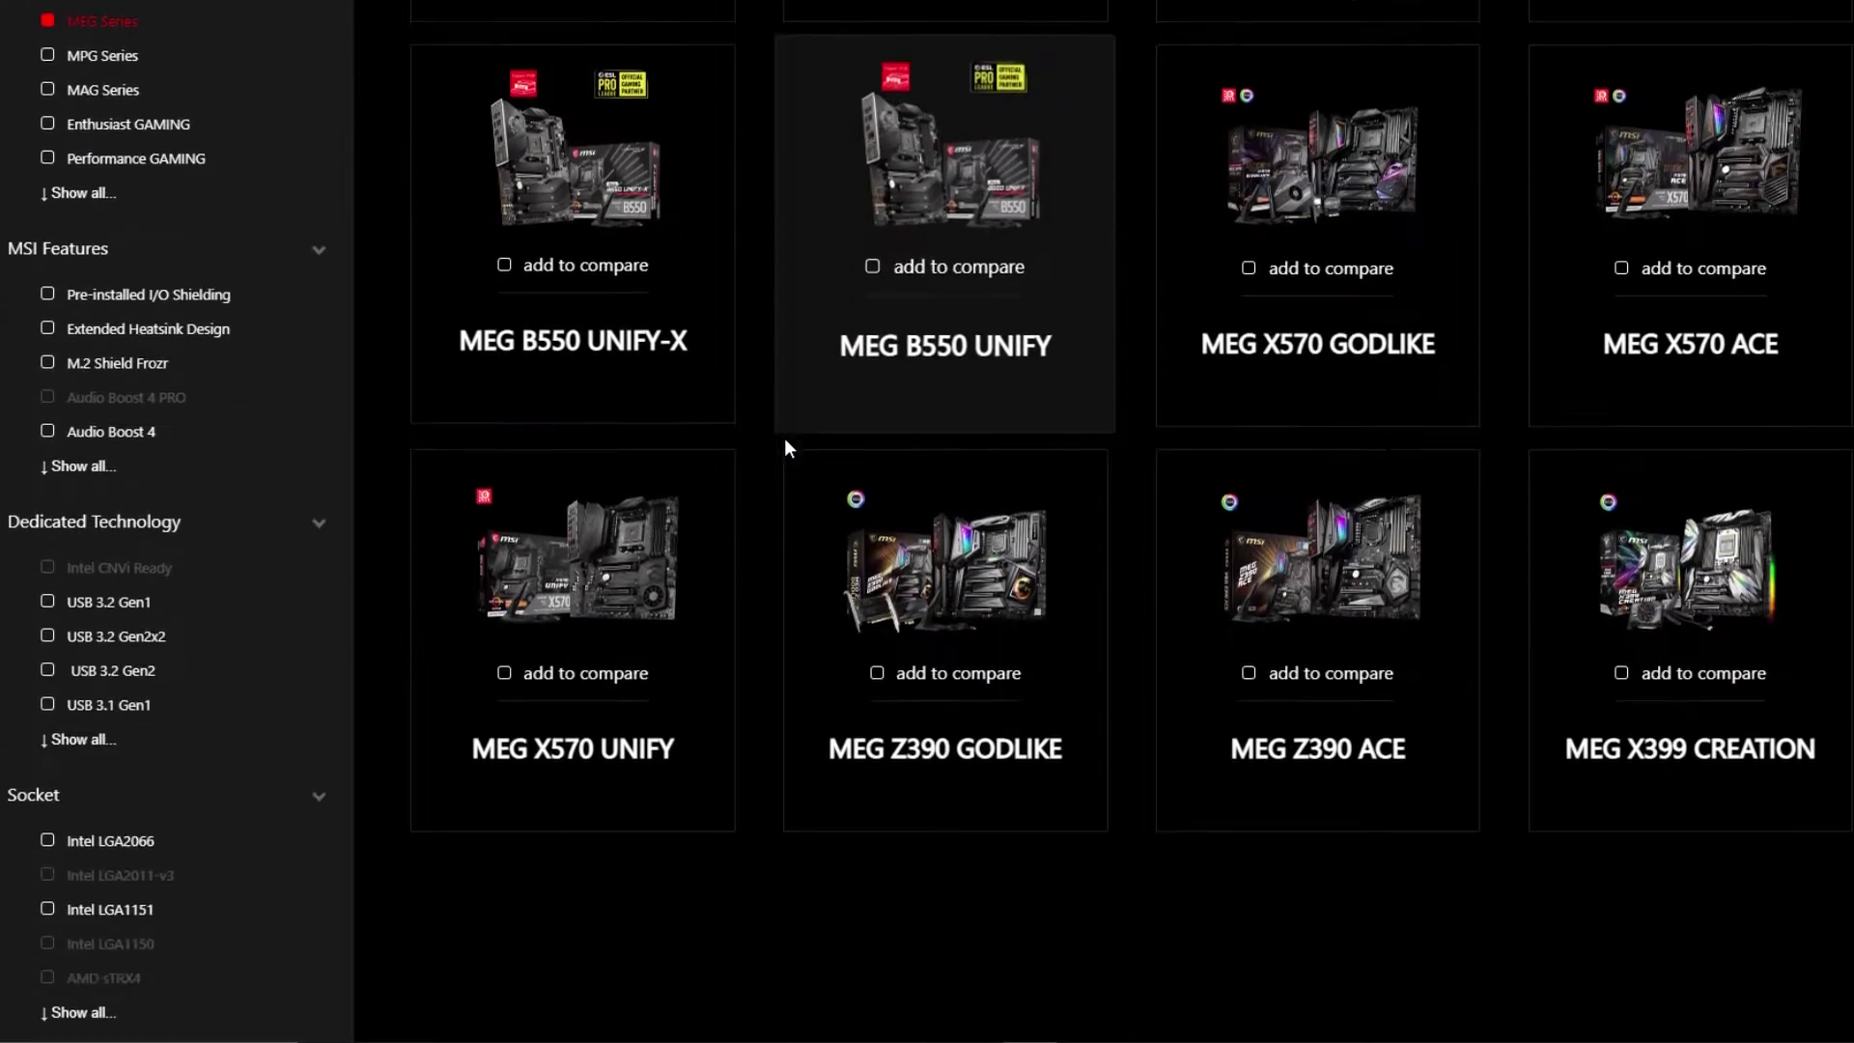
{"action": "left_click", "coordinate": [603, 622]}
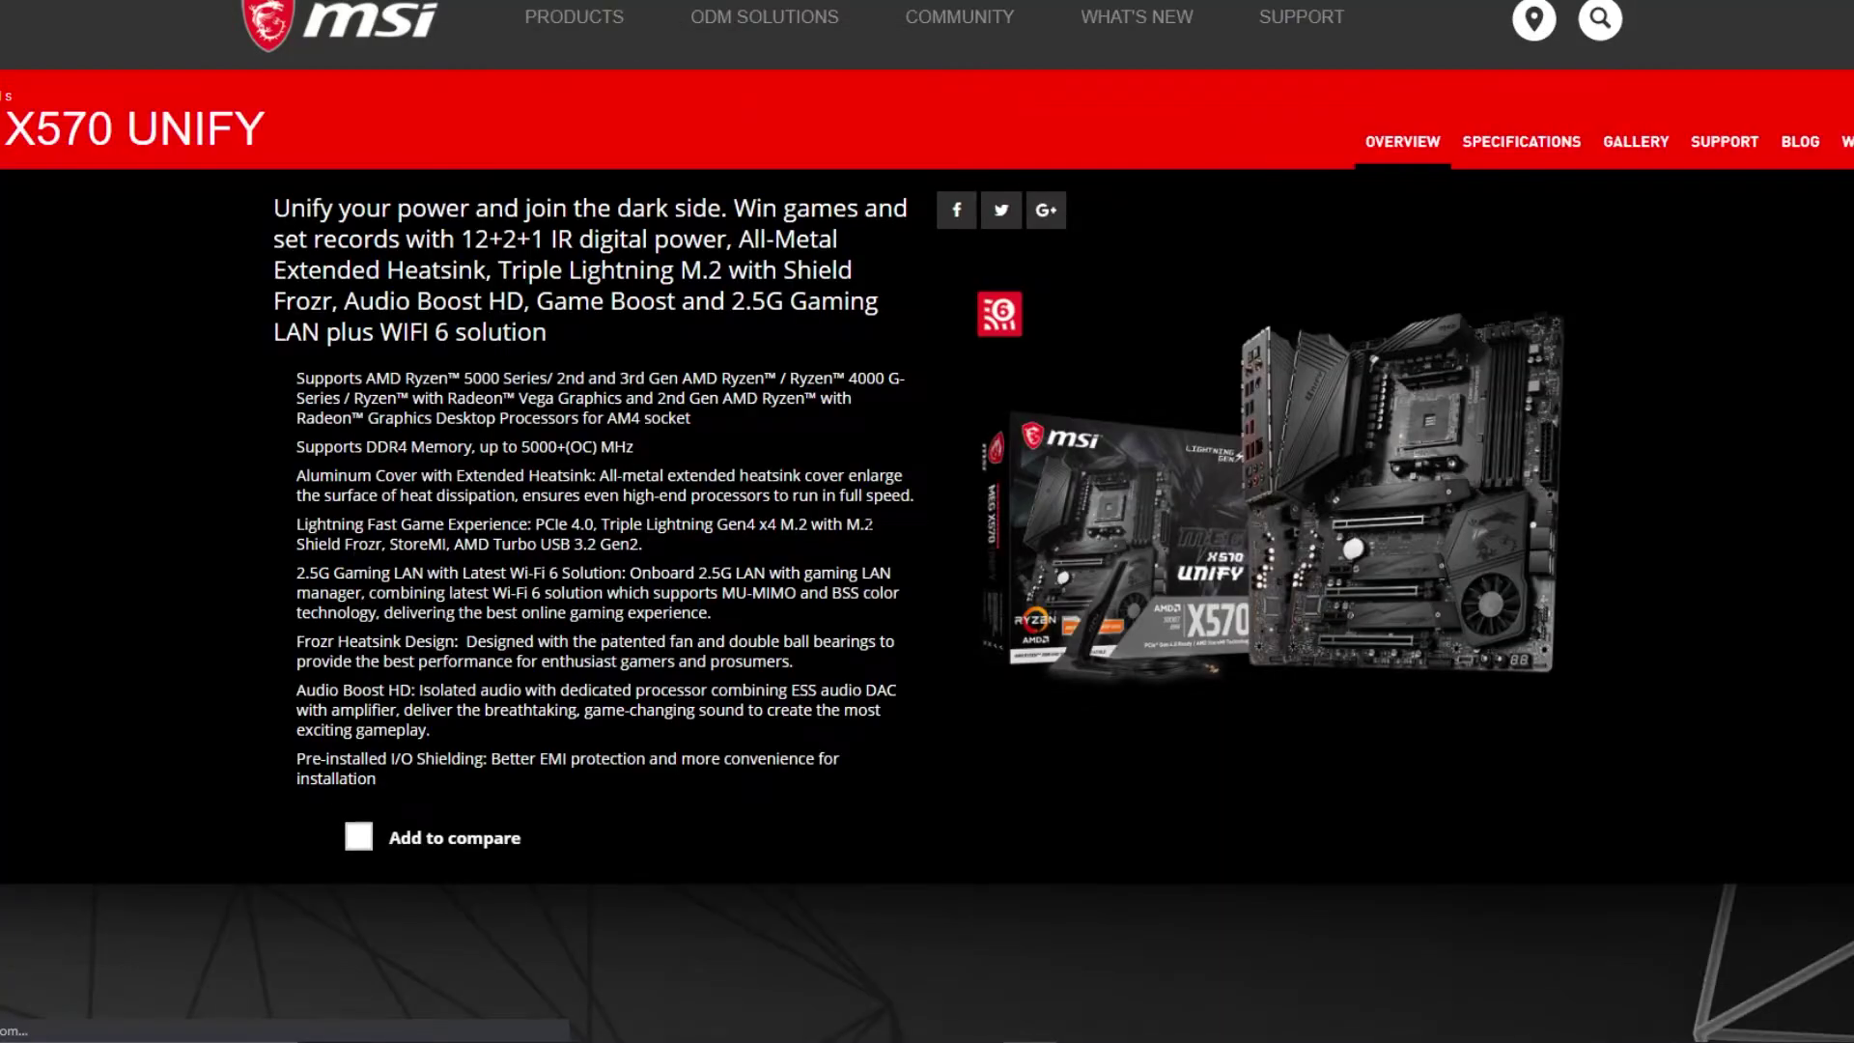
{"action": "left_click", "coordinate": [1731, 145]}
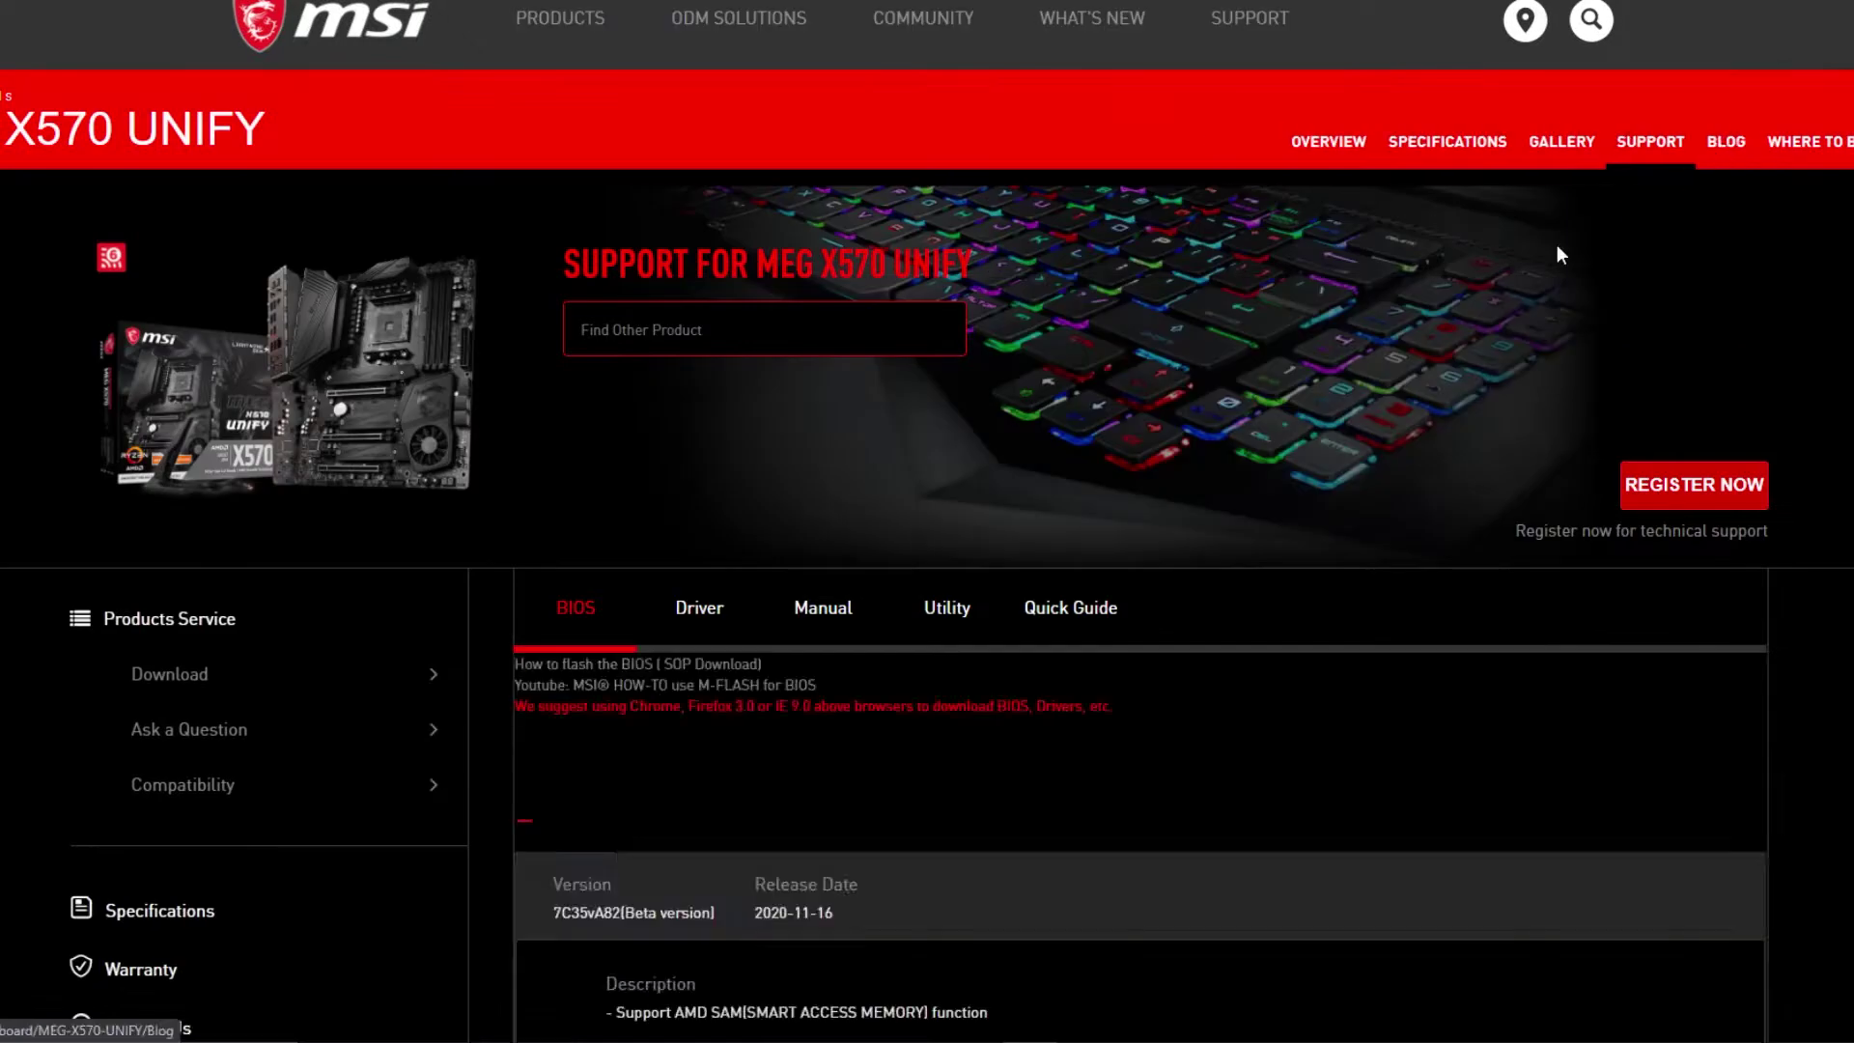
{"action": "scroll", "coordinate": [1111, 434], "scroll_direction": "down", "scroll_amount": 3}
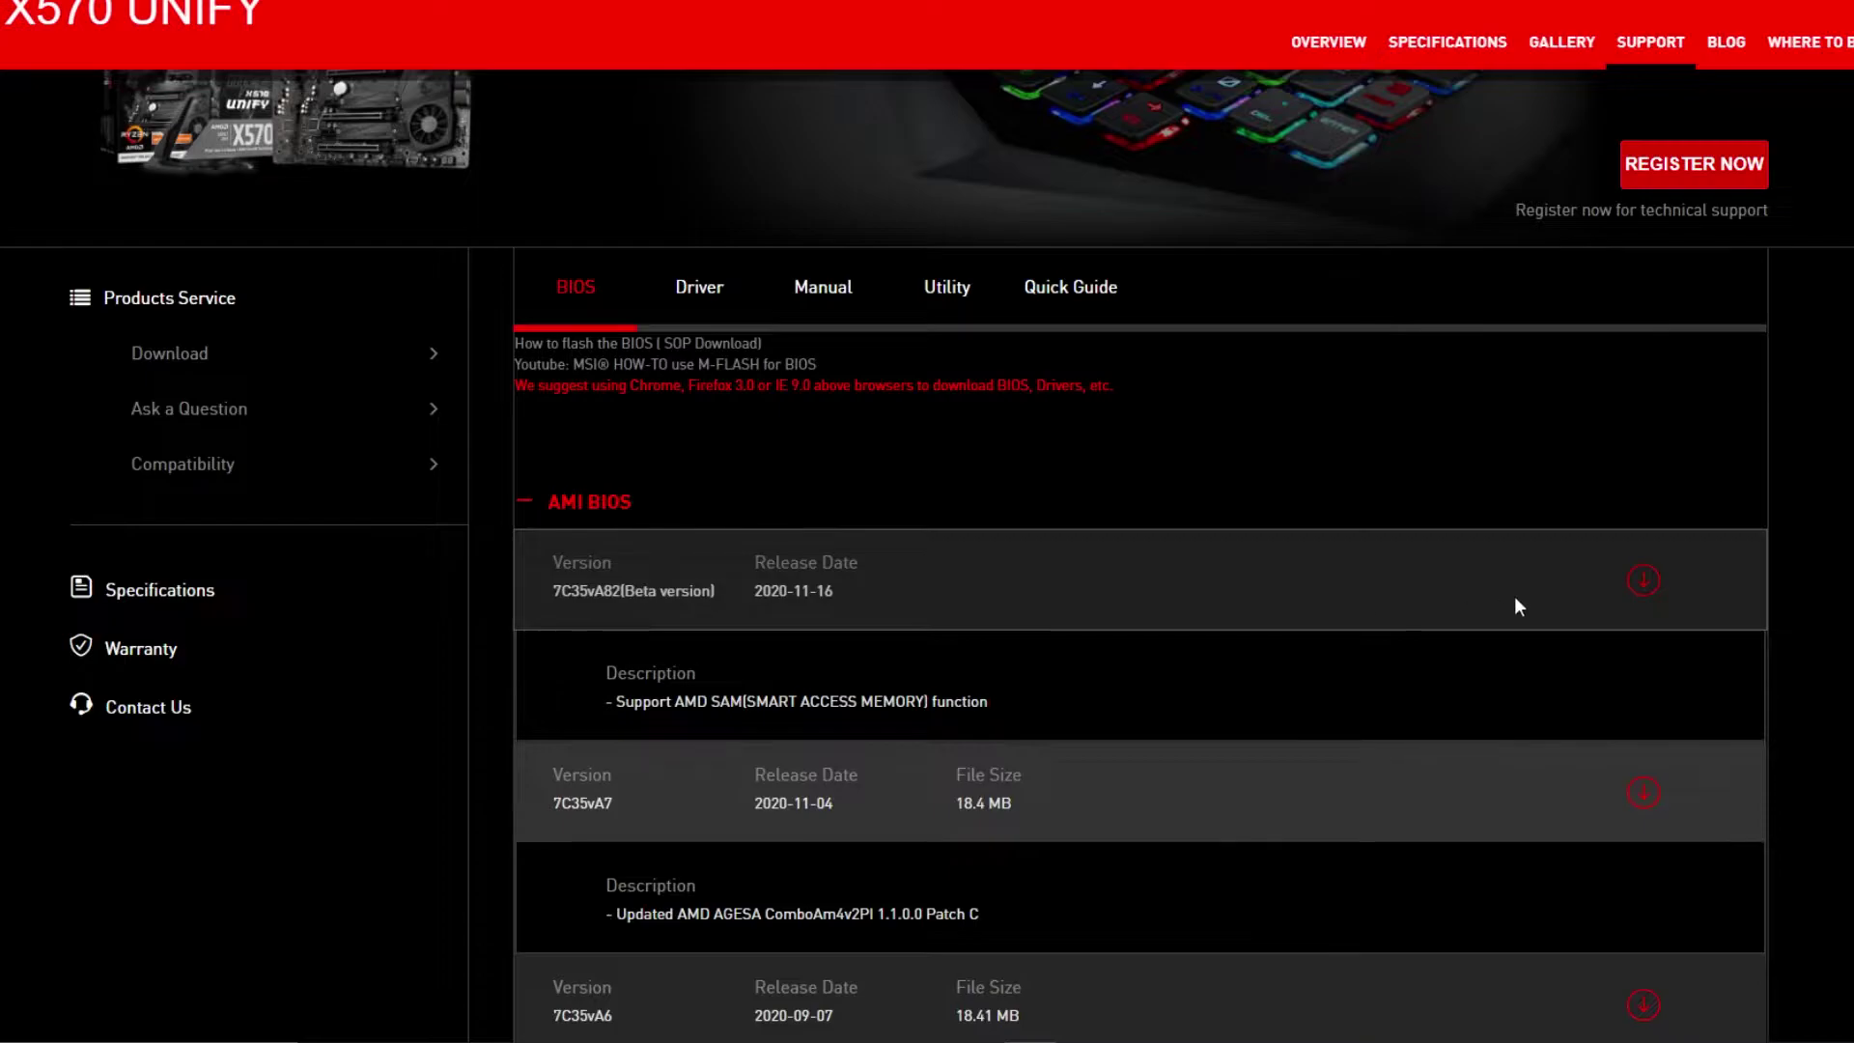
Step: Download the 7C35vA82 (Beta) BIOS from the AMI BIOS list
{"action": "left_click", "coordinate": [1645, 581]}
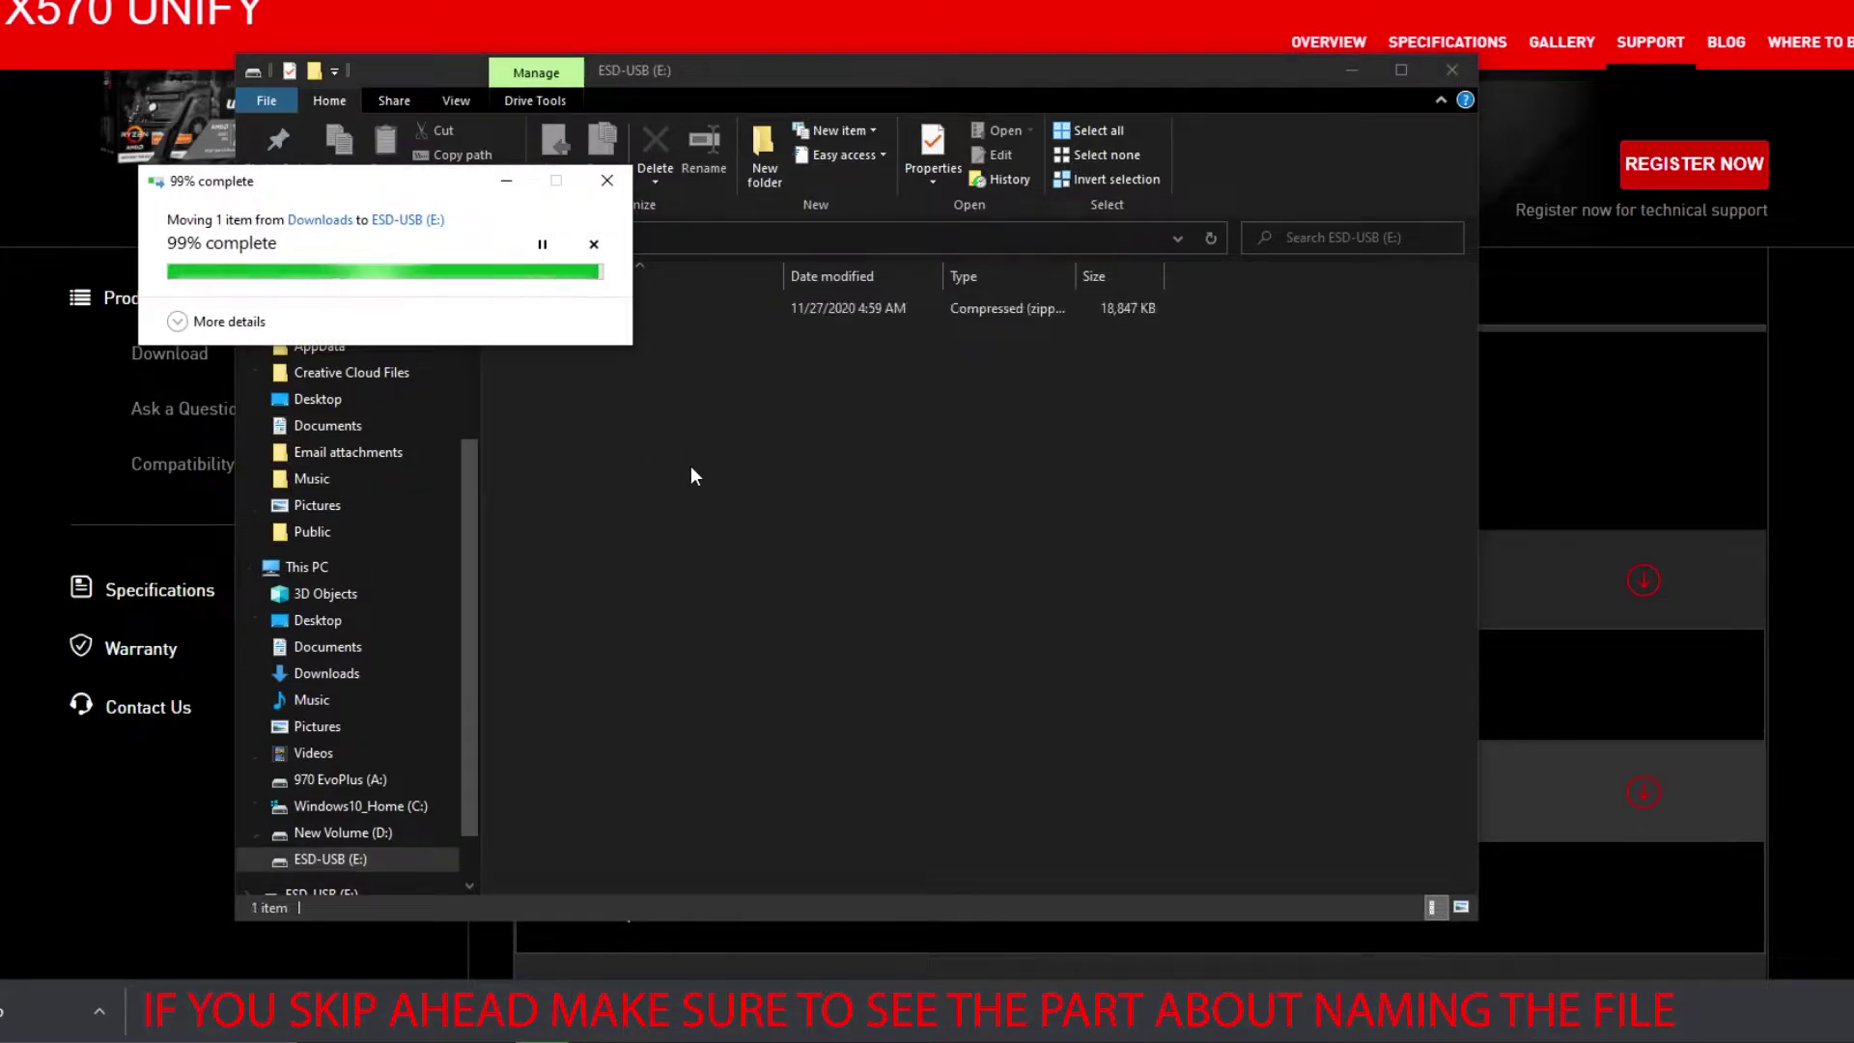
Step: Extract the 7C35vA82 zip with ESD-USB (E:) chosen as the destination folder
{"action": "right_click", "coordinate": [578, 334]}
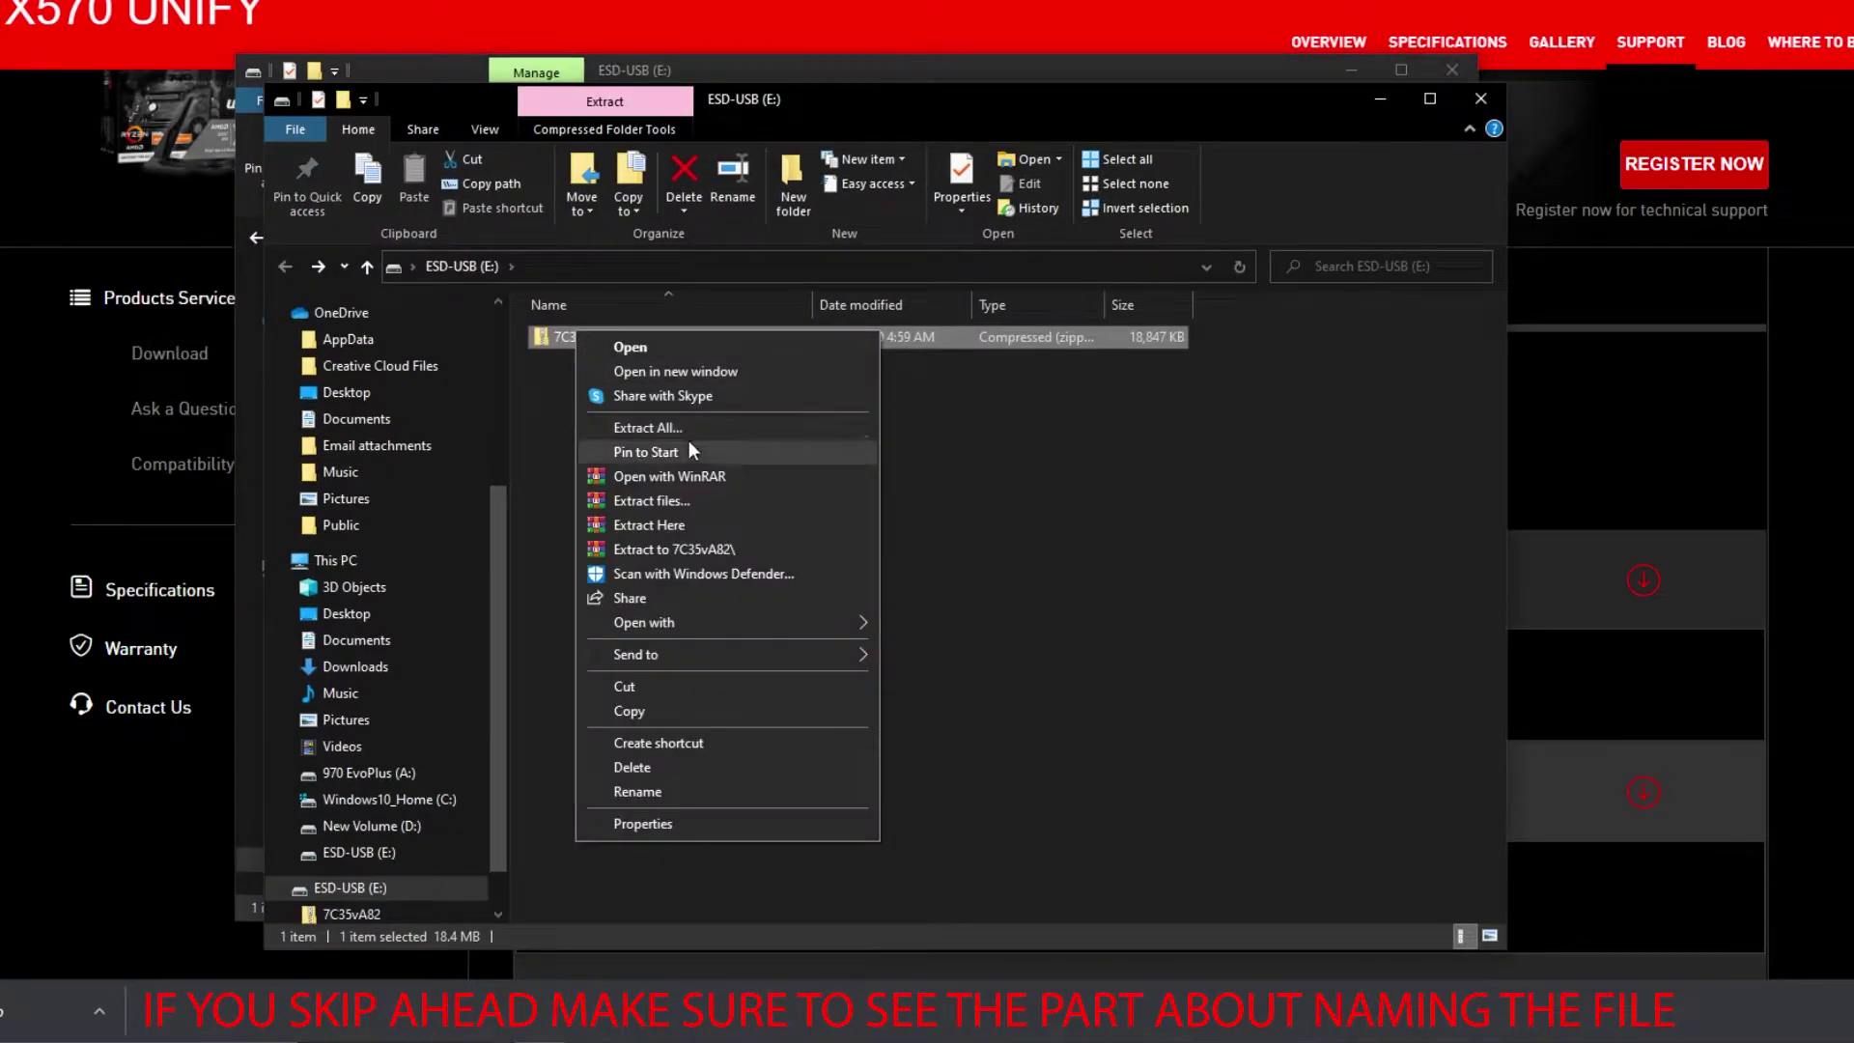
{"action": "left_click", "coordinate": [664, 429]}
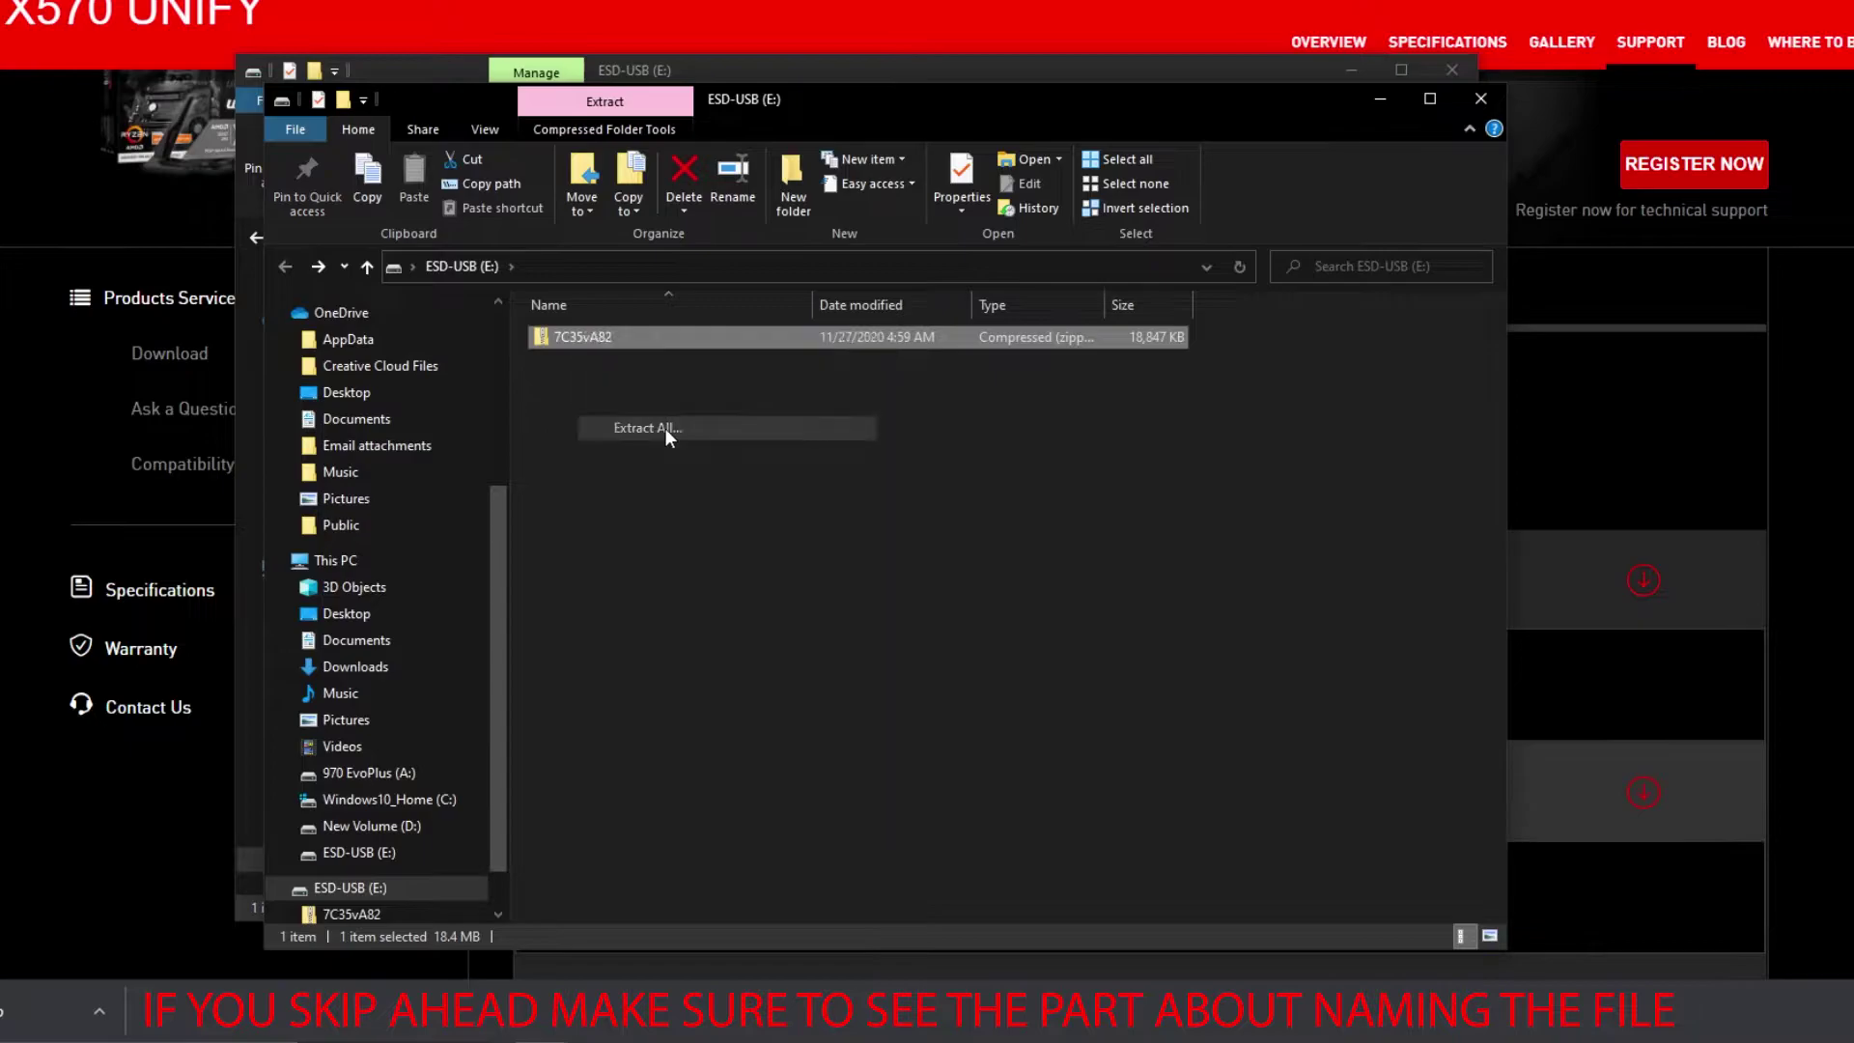
{"action": "left_click", "coordinate": [1182, 383]}
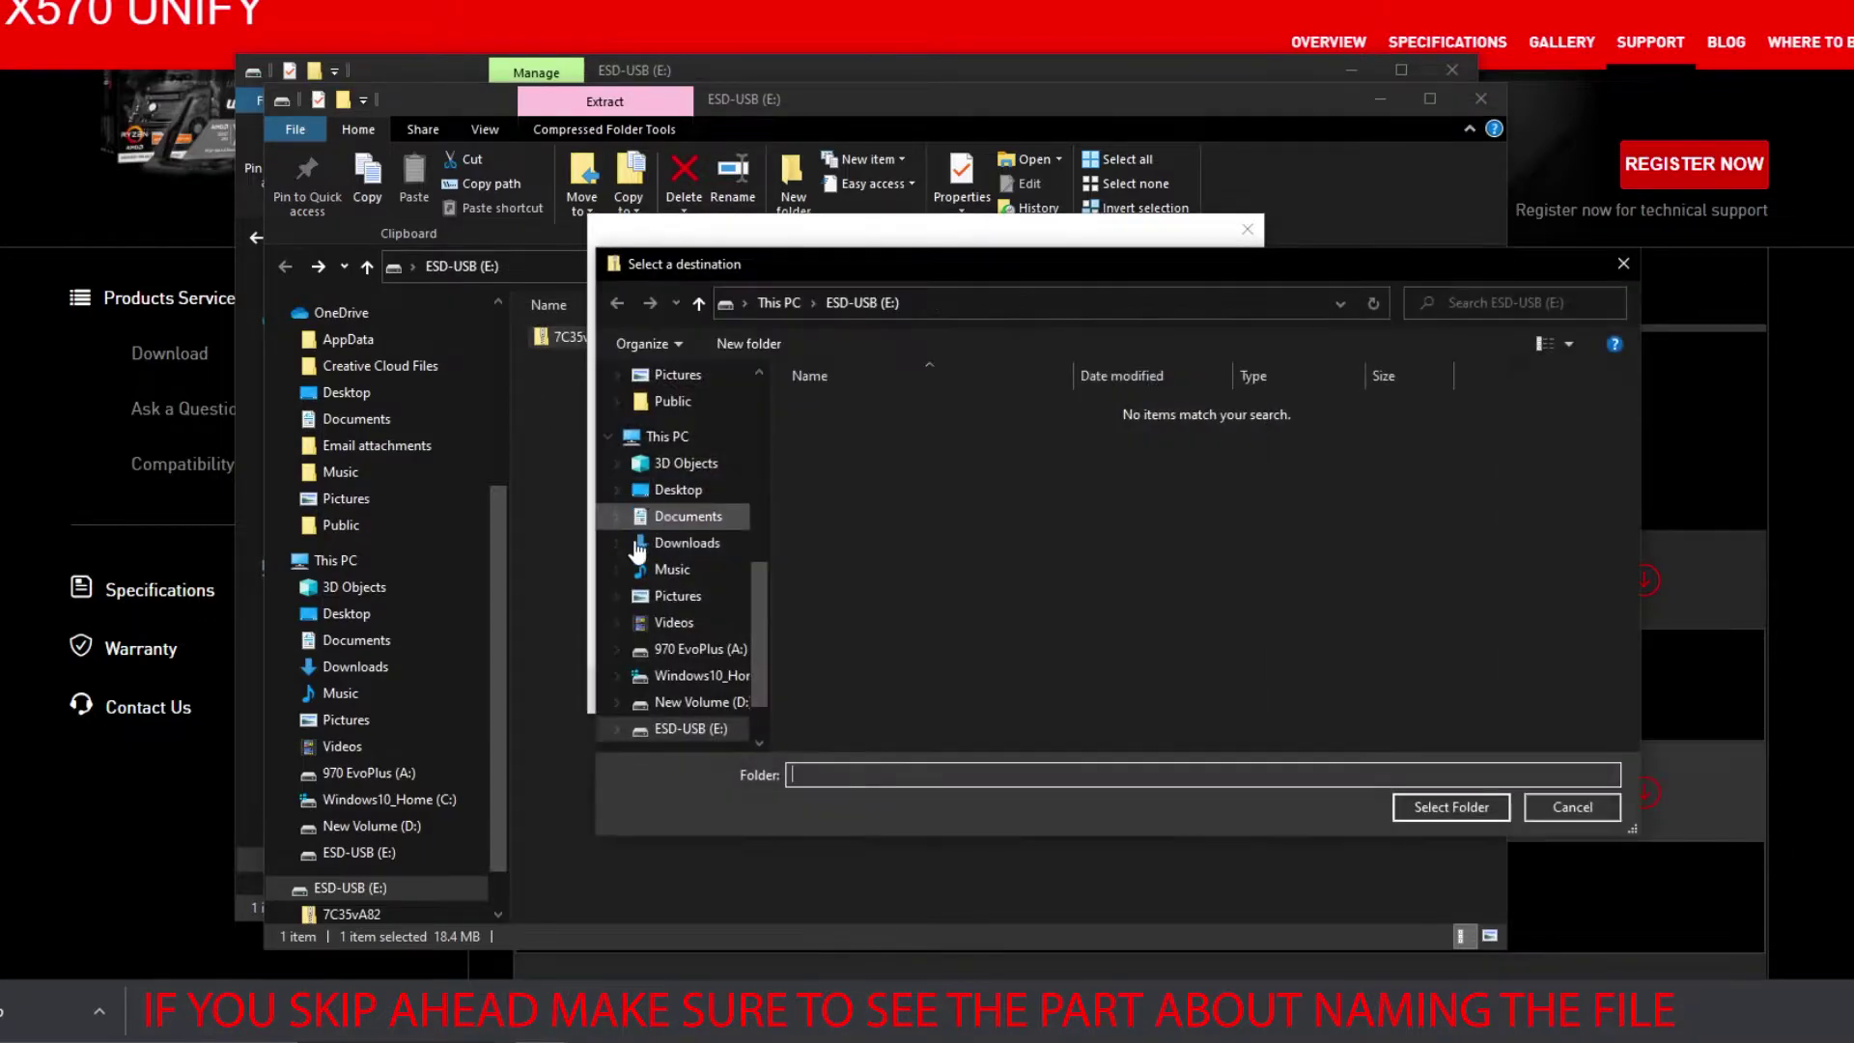
{"action": "left_click", "coordinate": [700, 730]}
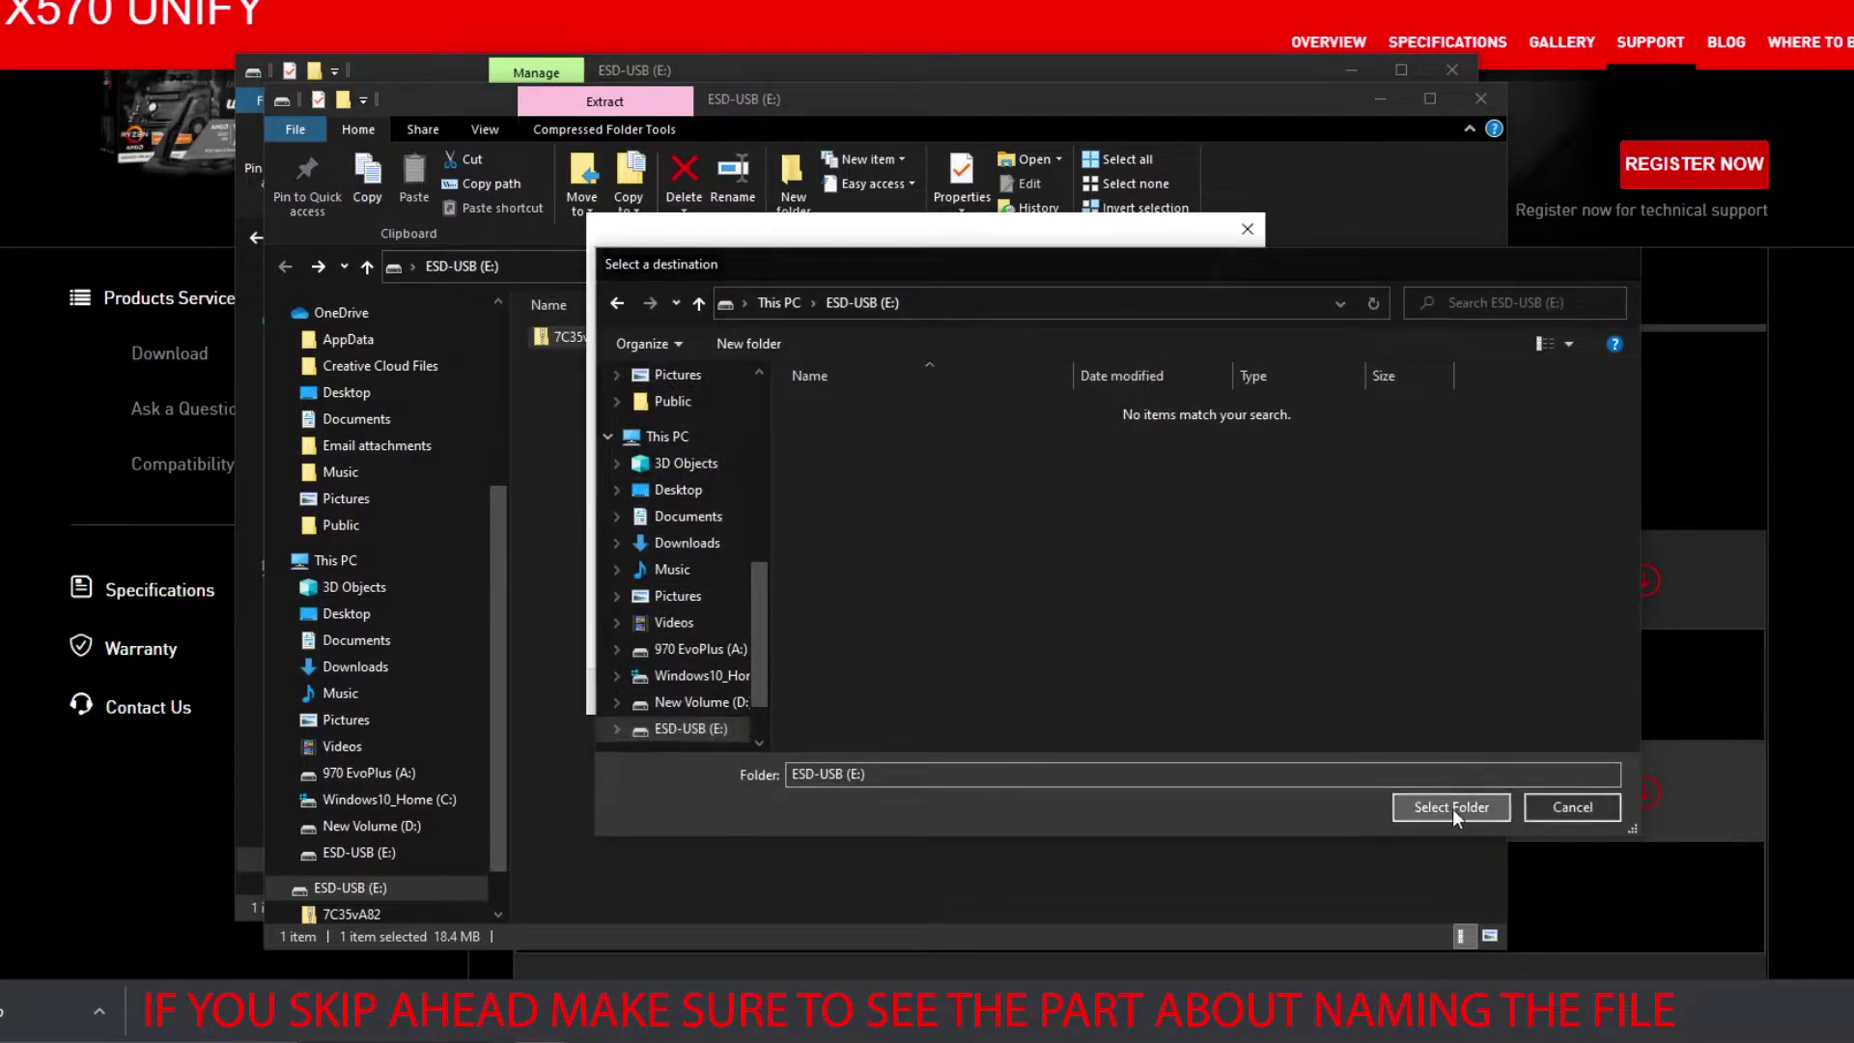
{"action": "left_click", "coordinate": [1452, 809]}
{"action": "left_click", "coordinate": [1126, 691]}
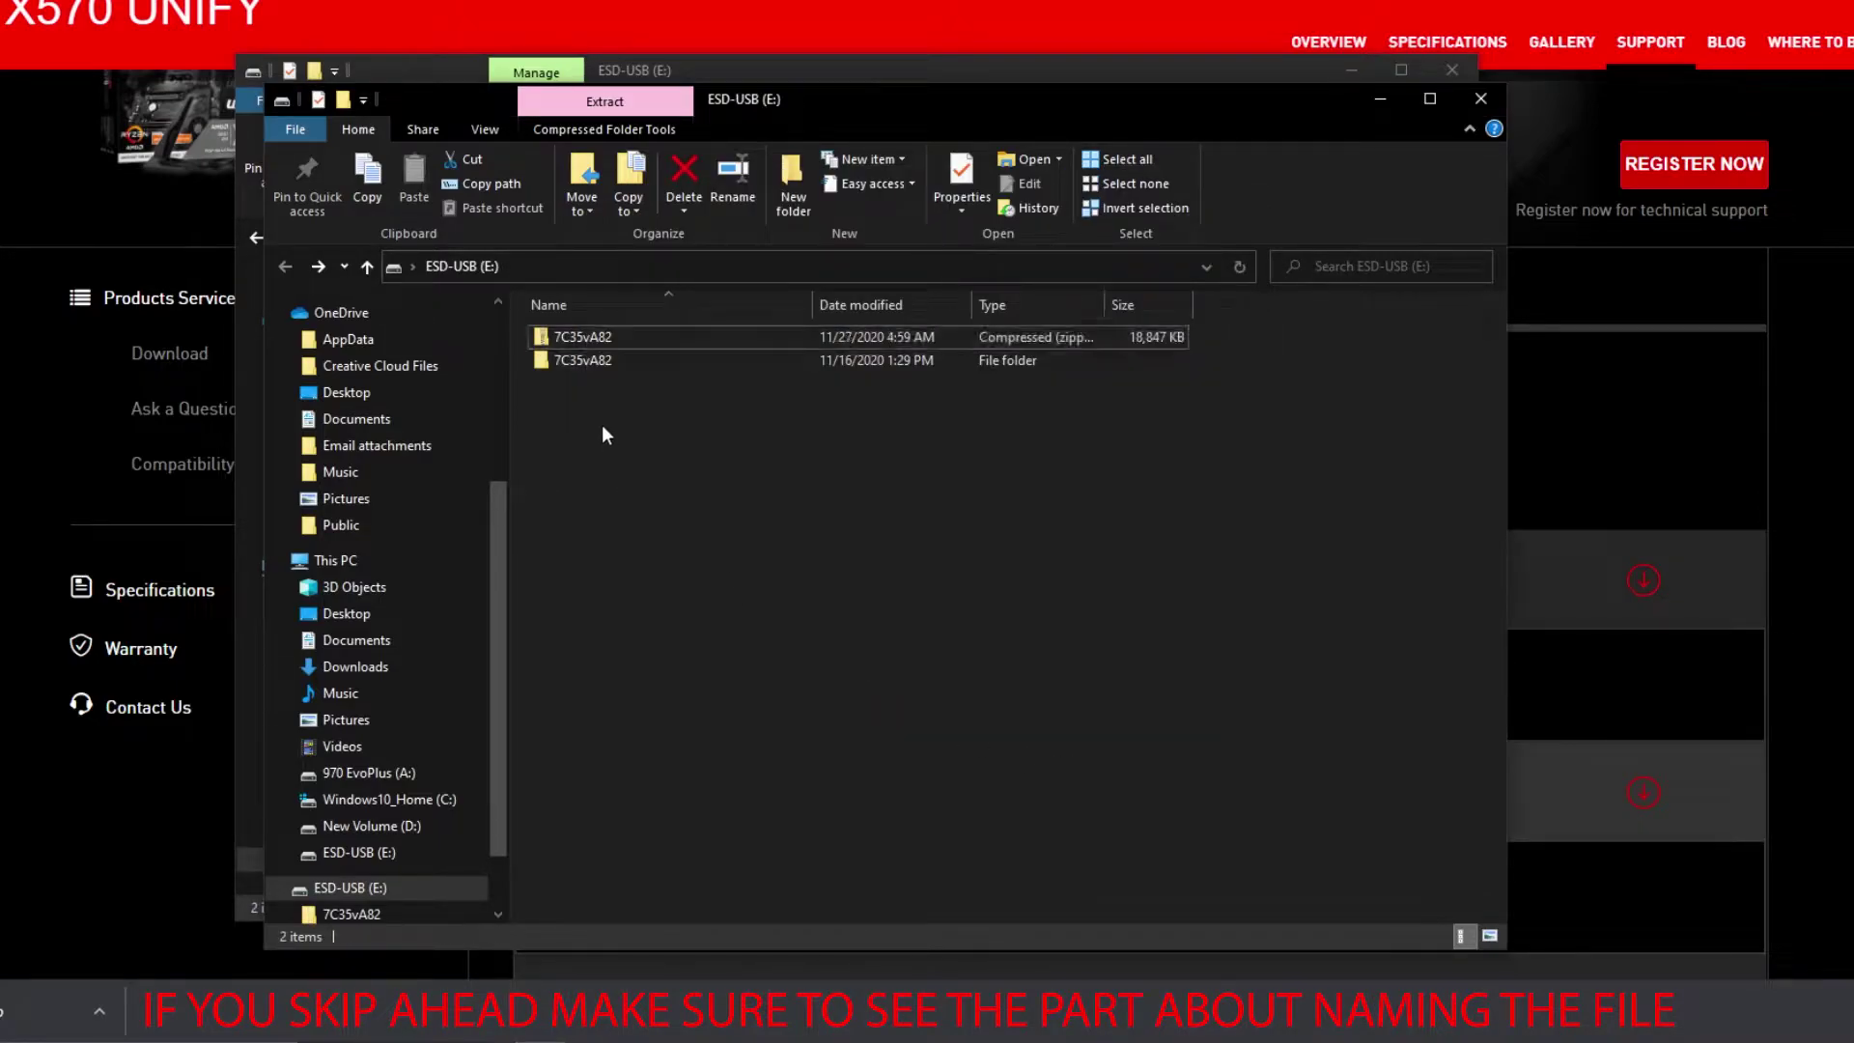
Step: Move E7C35AMS.A82 out of the 7C35vA82 folder to the drive root, and move the zip into that folder
{"action": "left_click", "coordinate": [575, 362]}
{"action": "double_click", "coordinate": [576, 361]}
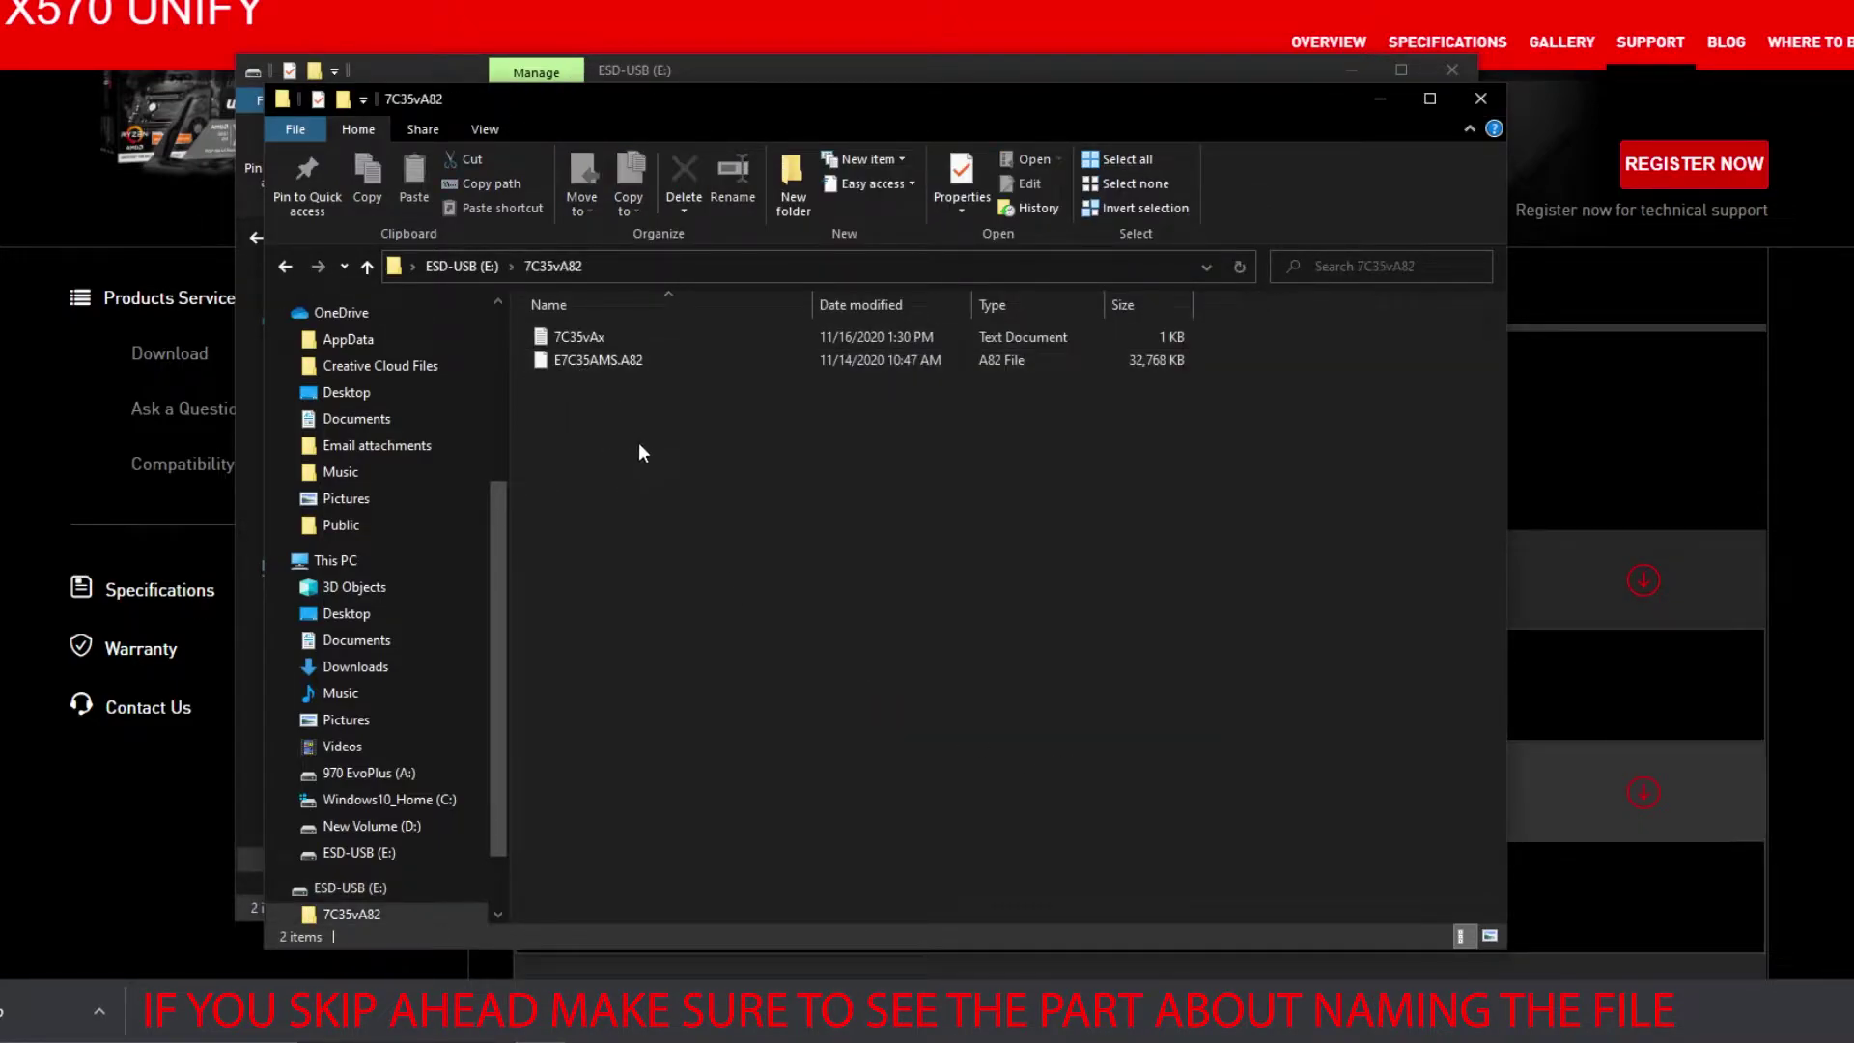
{"action": "right_click", "coordinate": [599, 359]}
{"action": "left_click", "coordinate": [655, 635]}
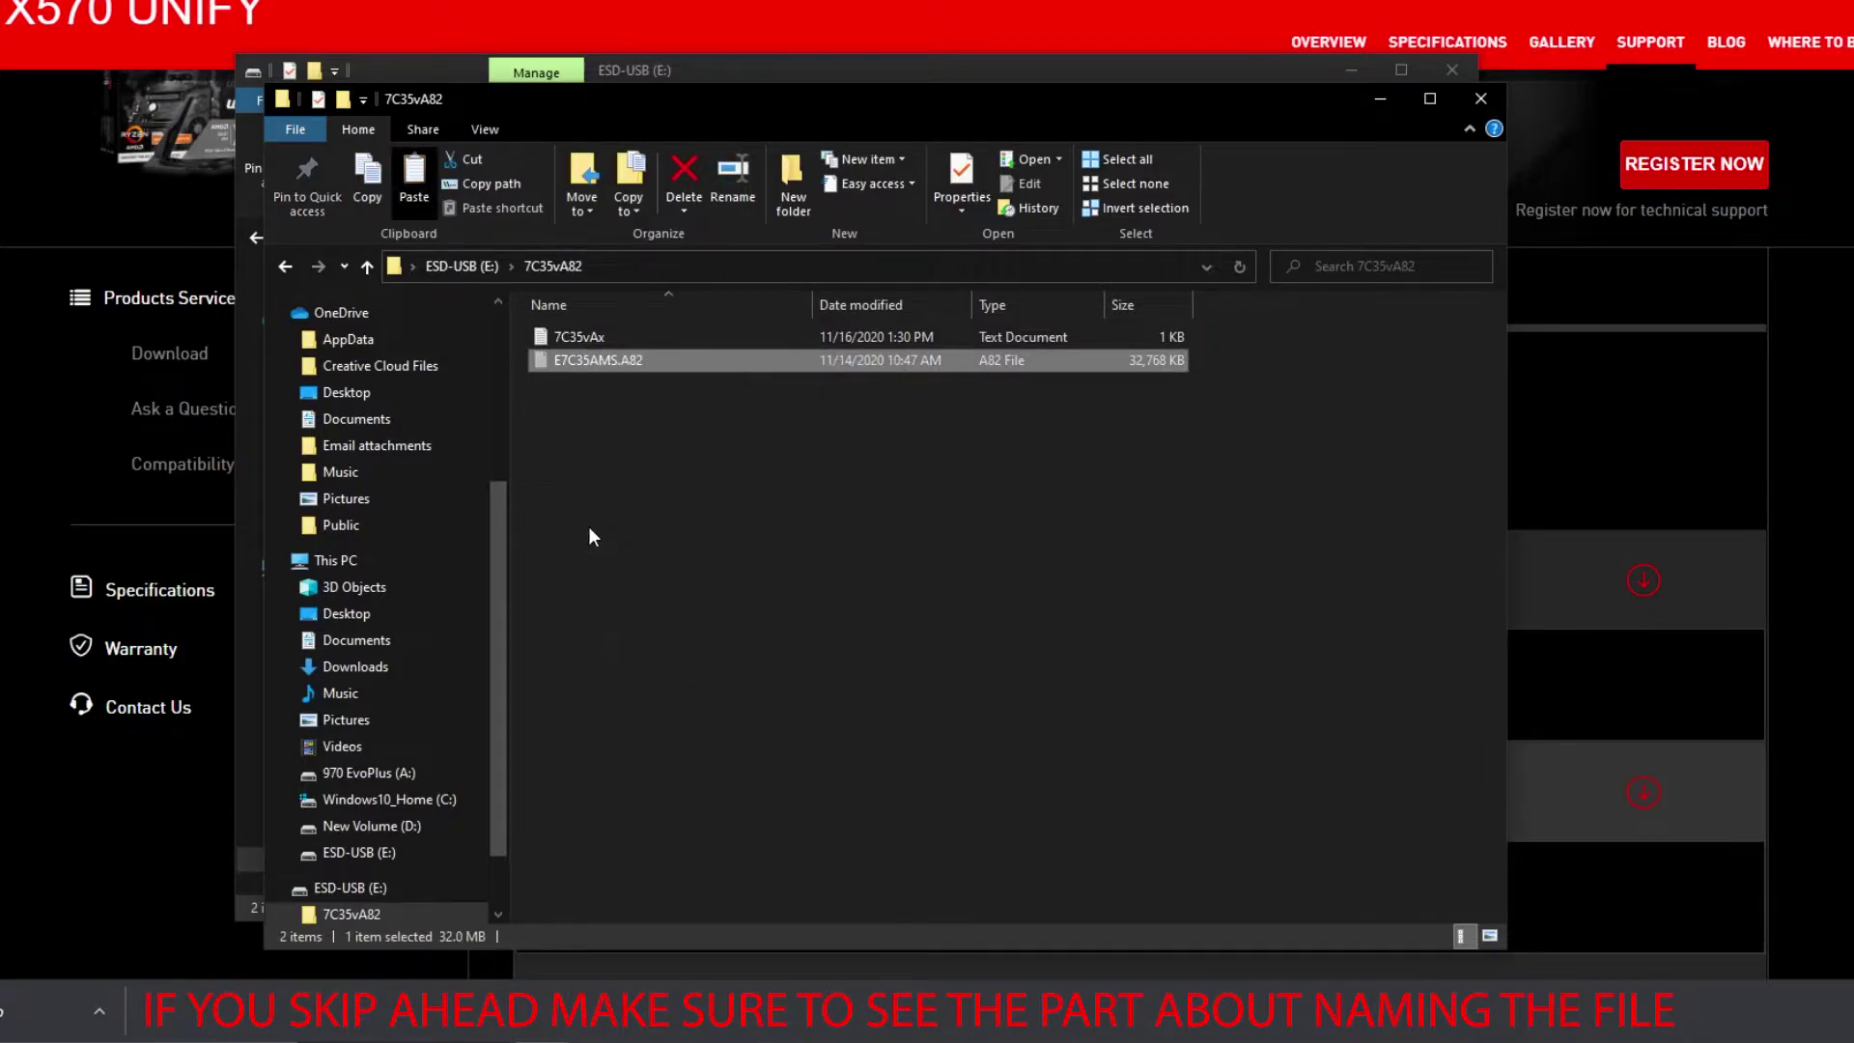
{"action": "key", "text": "alt+Left"}
{"action": "right_click", "coordinate": [609, 515]}
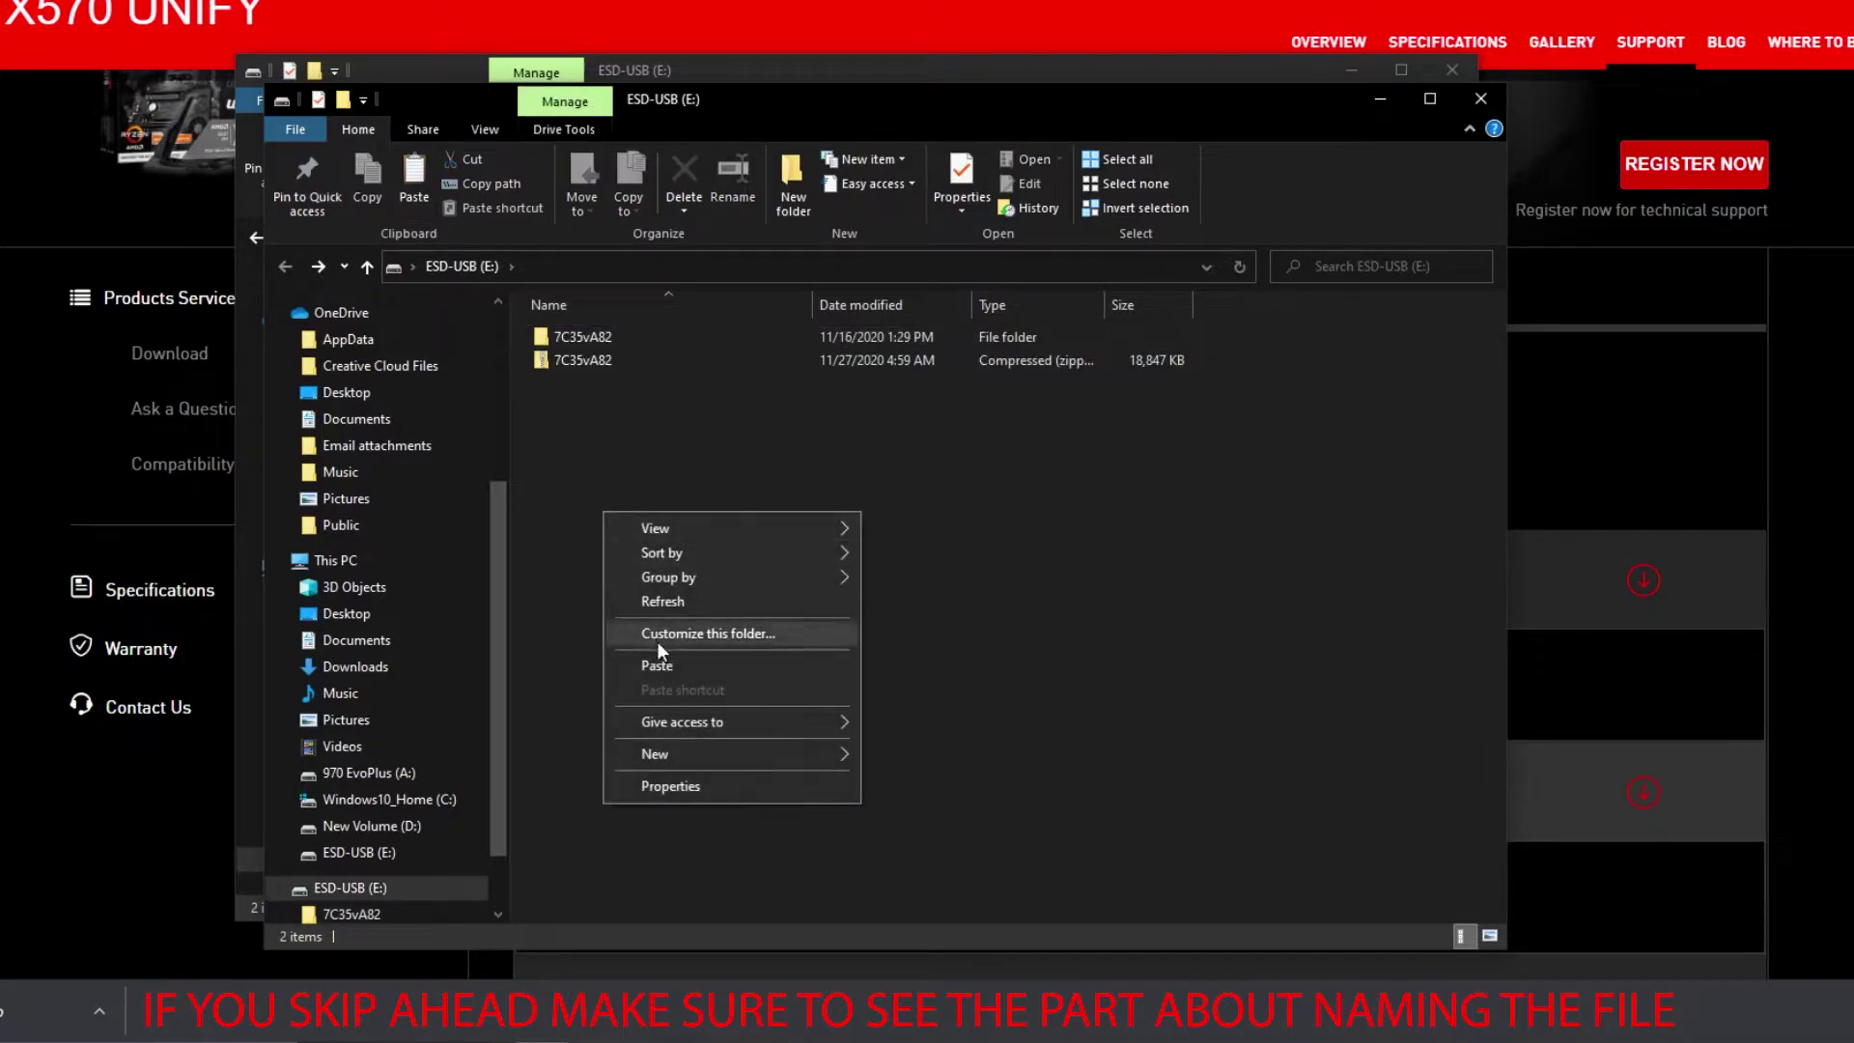
{"action": "left_click", "coordinate": [661, 669]}
{"action": "mouse_move", "coordinate": [585, 359]}
{"action": "left_mouse_down"}
{"action": "mouse_move", "coordinate": [616, 311]}
{"action": "mouse_move", "coordinate": [570, 332]}
{"action": "left_mouse_up"}
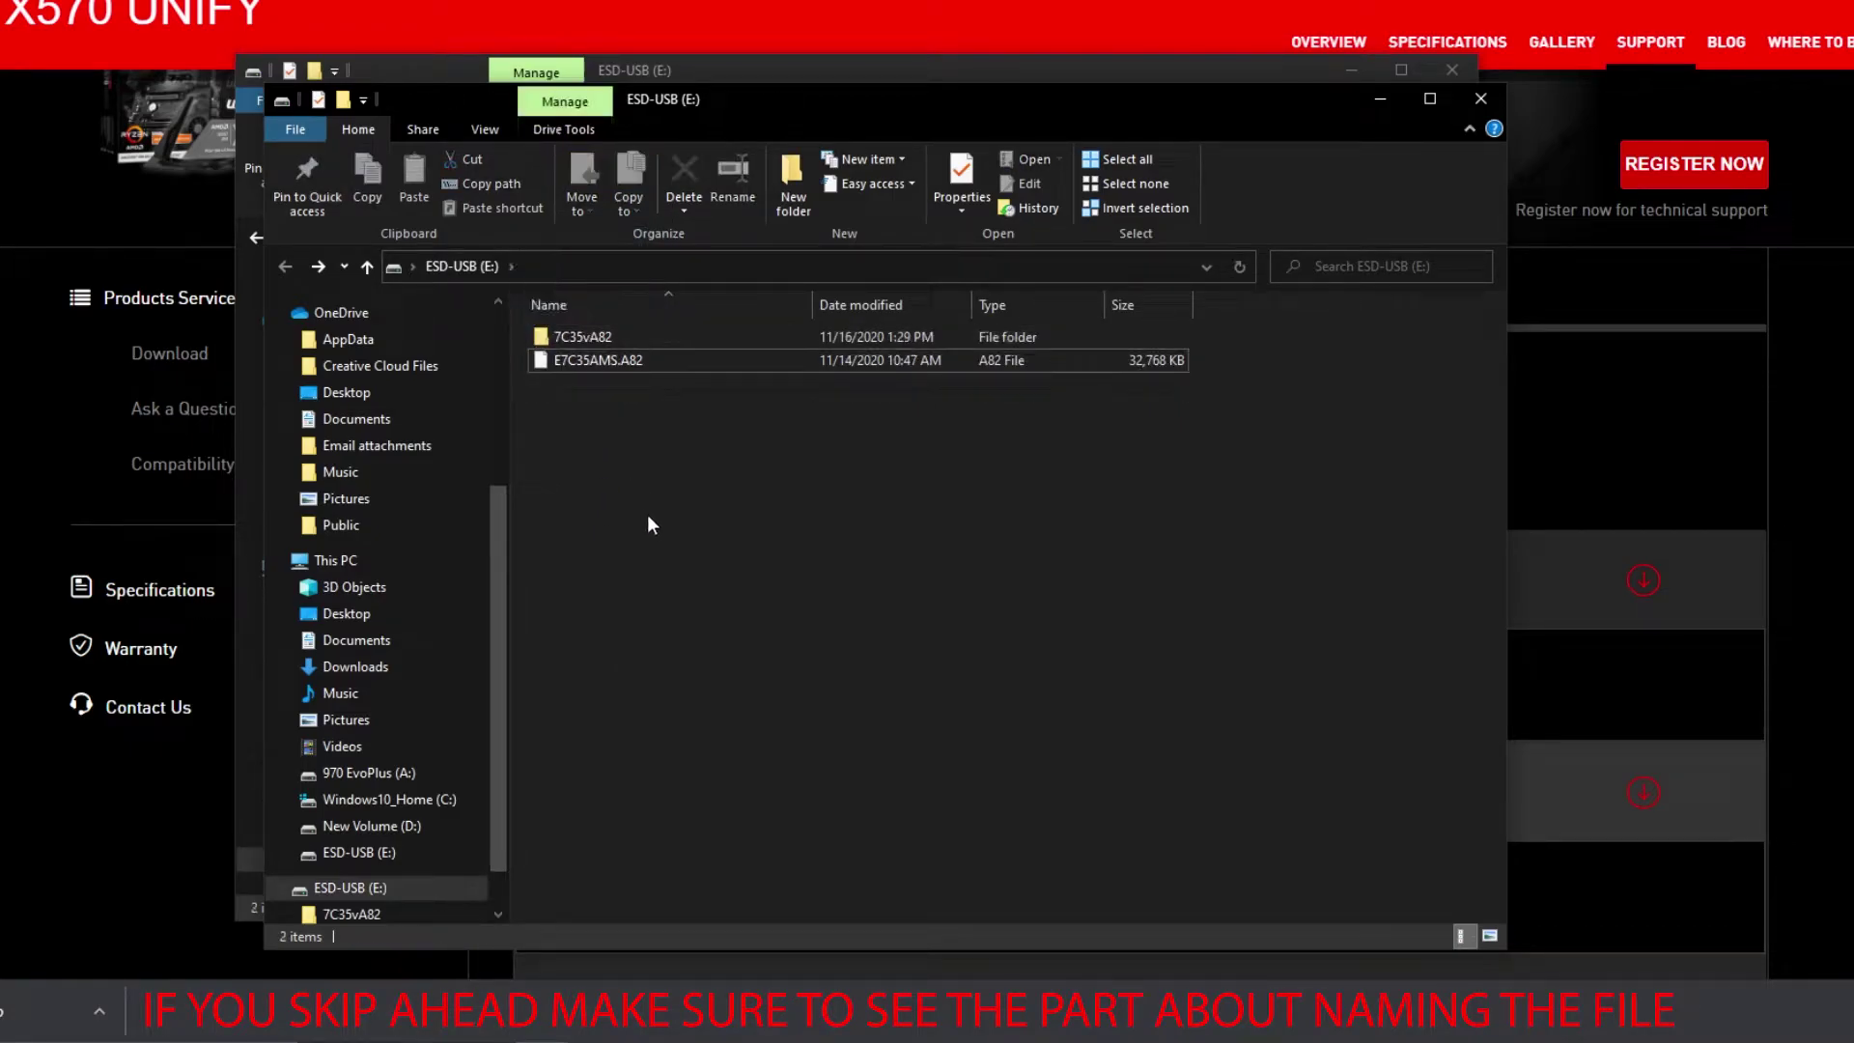
Step: Rename E7C35AMS.A82 to MSI.ROM, accept the extension change, and return to the browser
{"action": "left_click", "coordinate": [576, 359]}
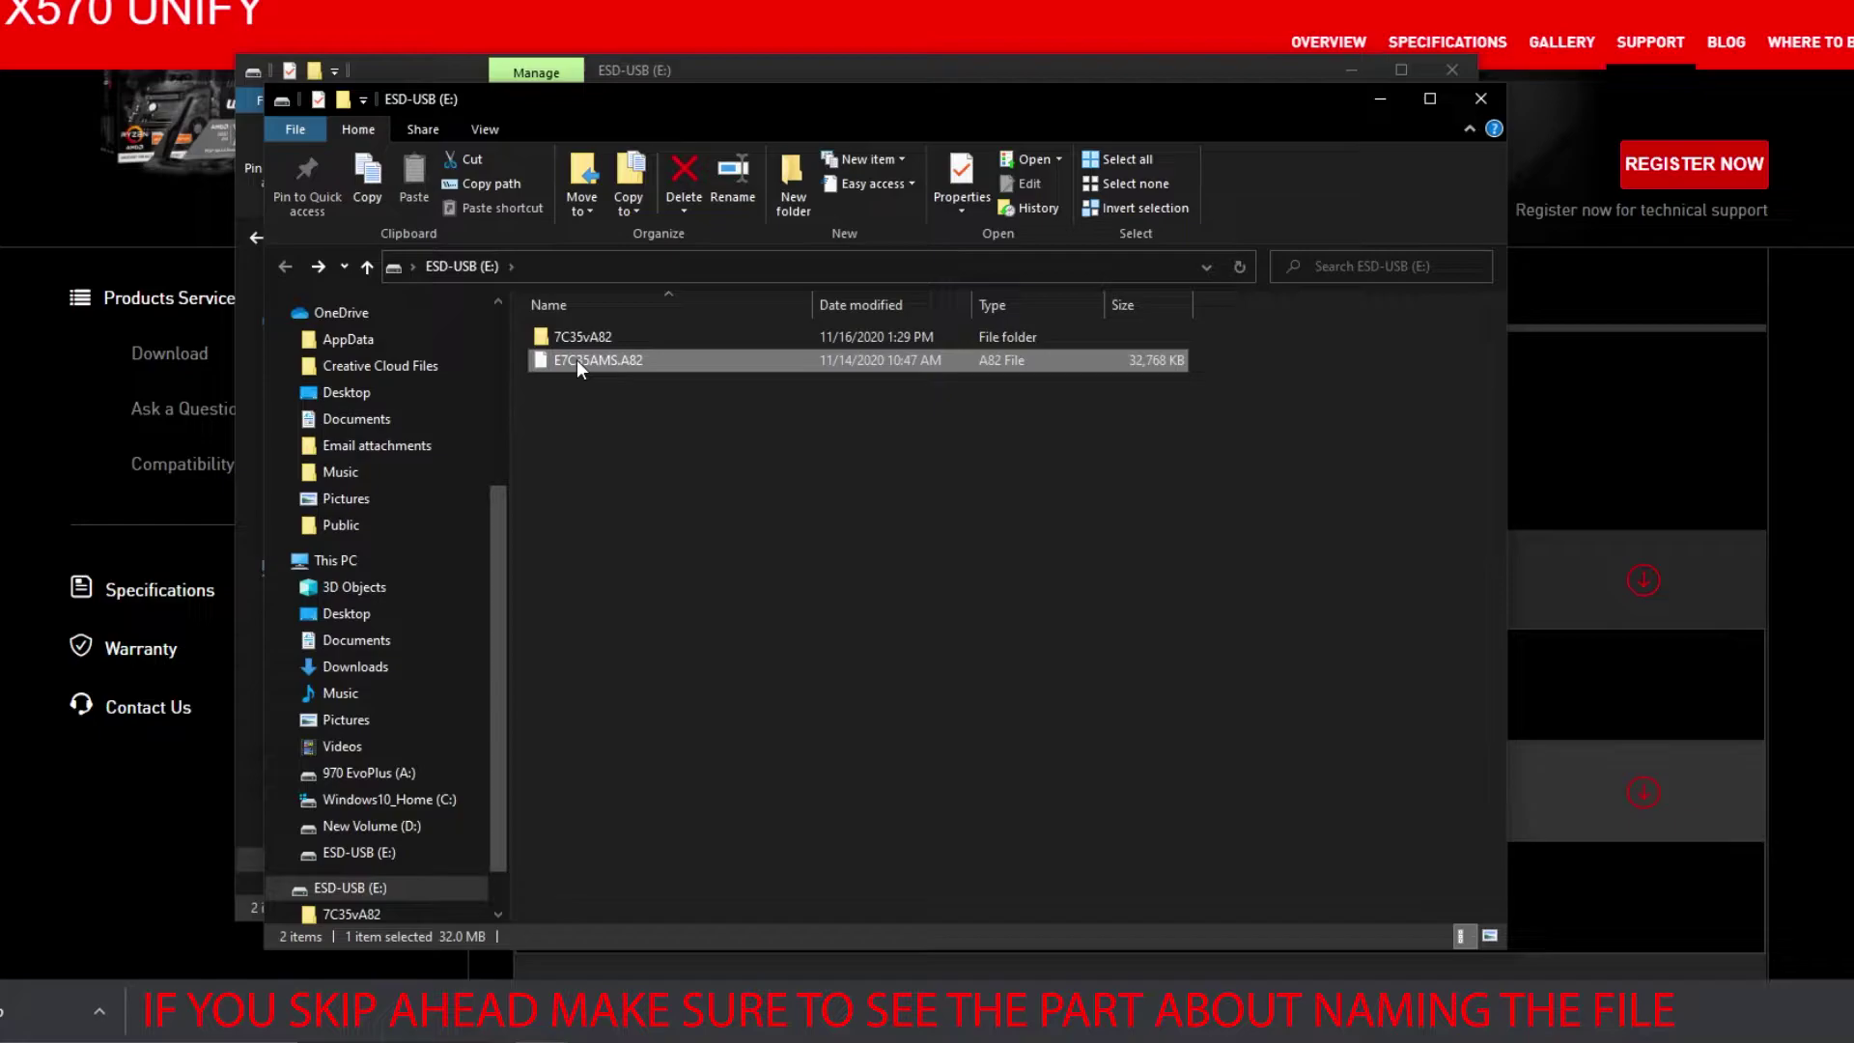
{"action": "right_click", "coordinate": [576, 360]}
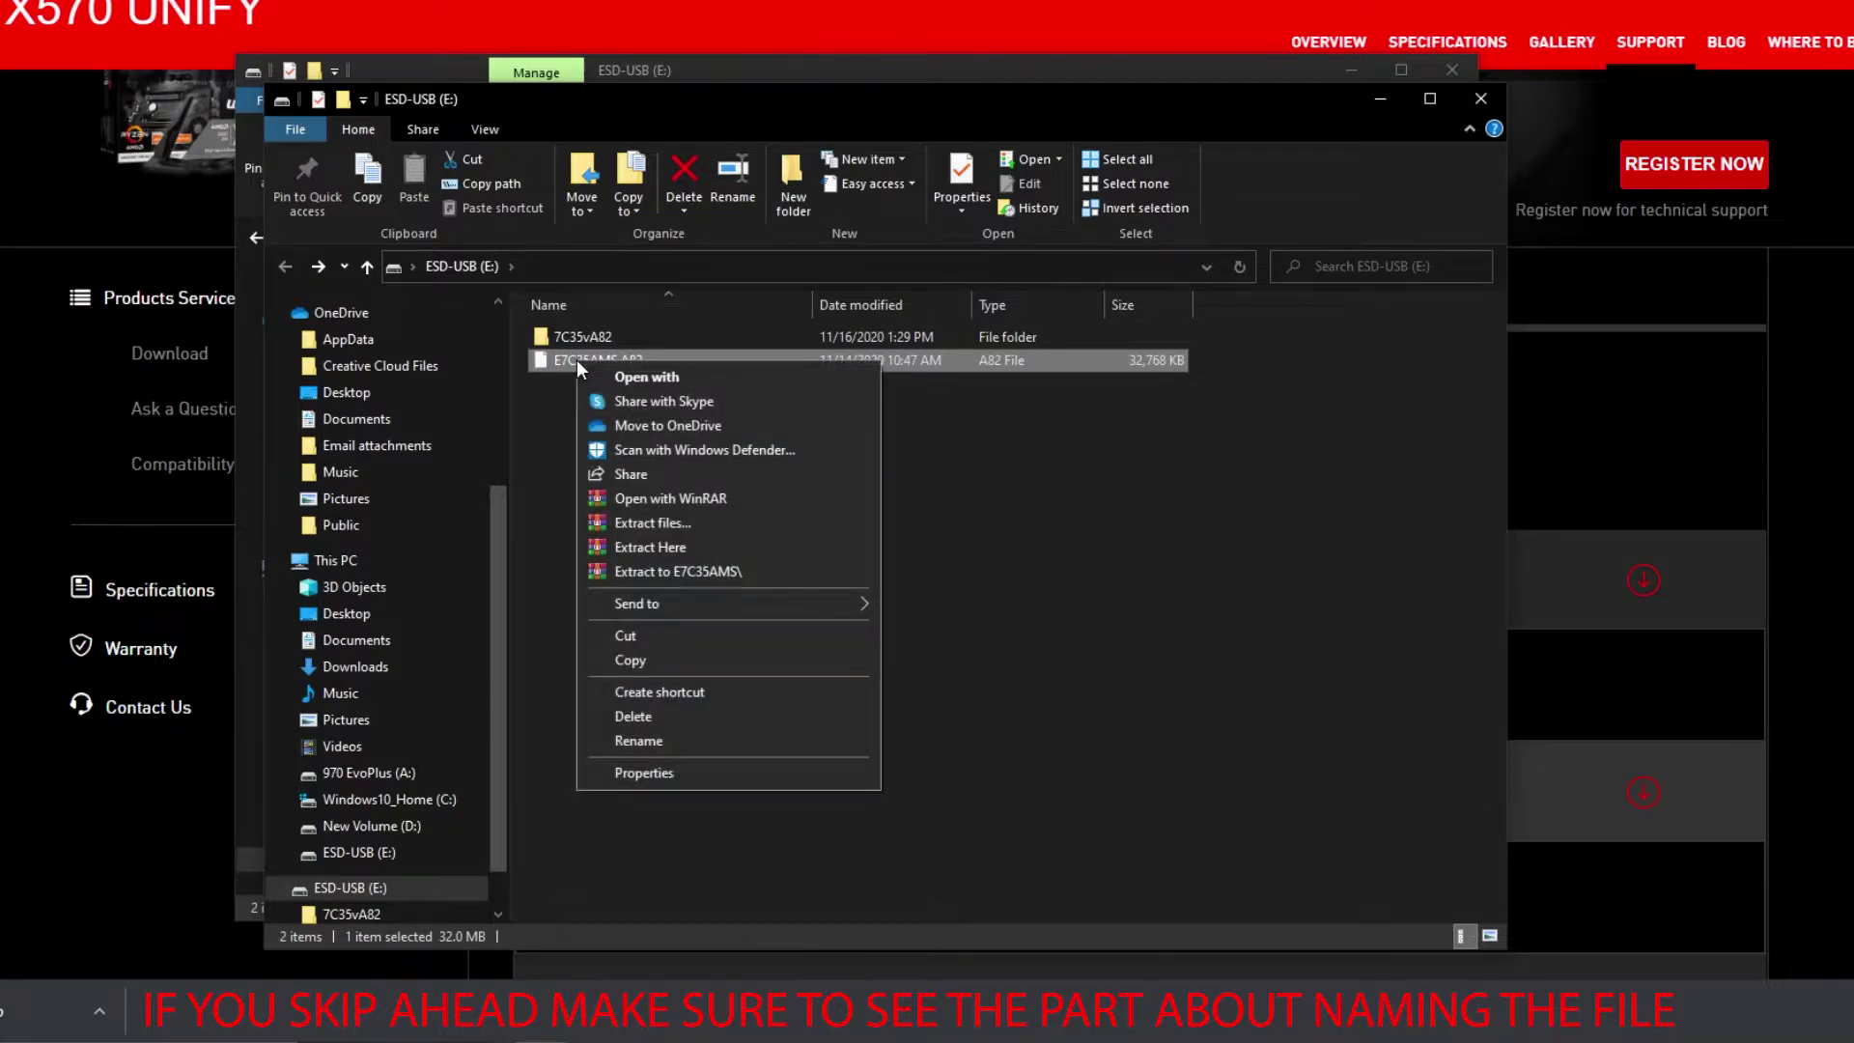
{"action": "left_click", "coordinate": [640, 741]}
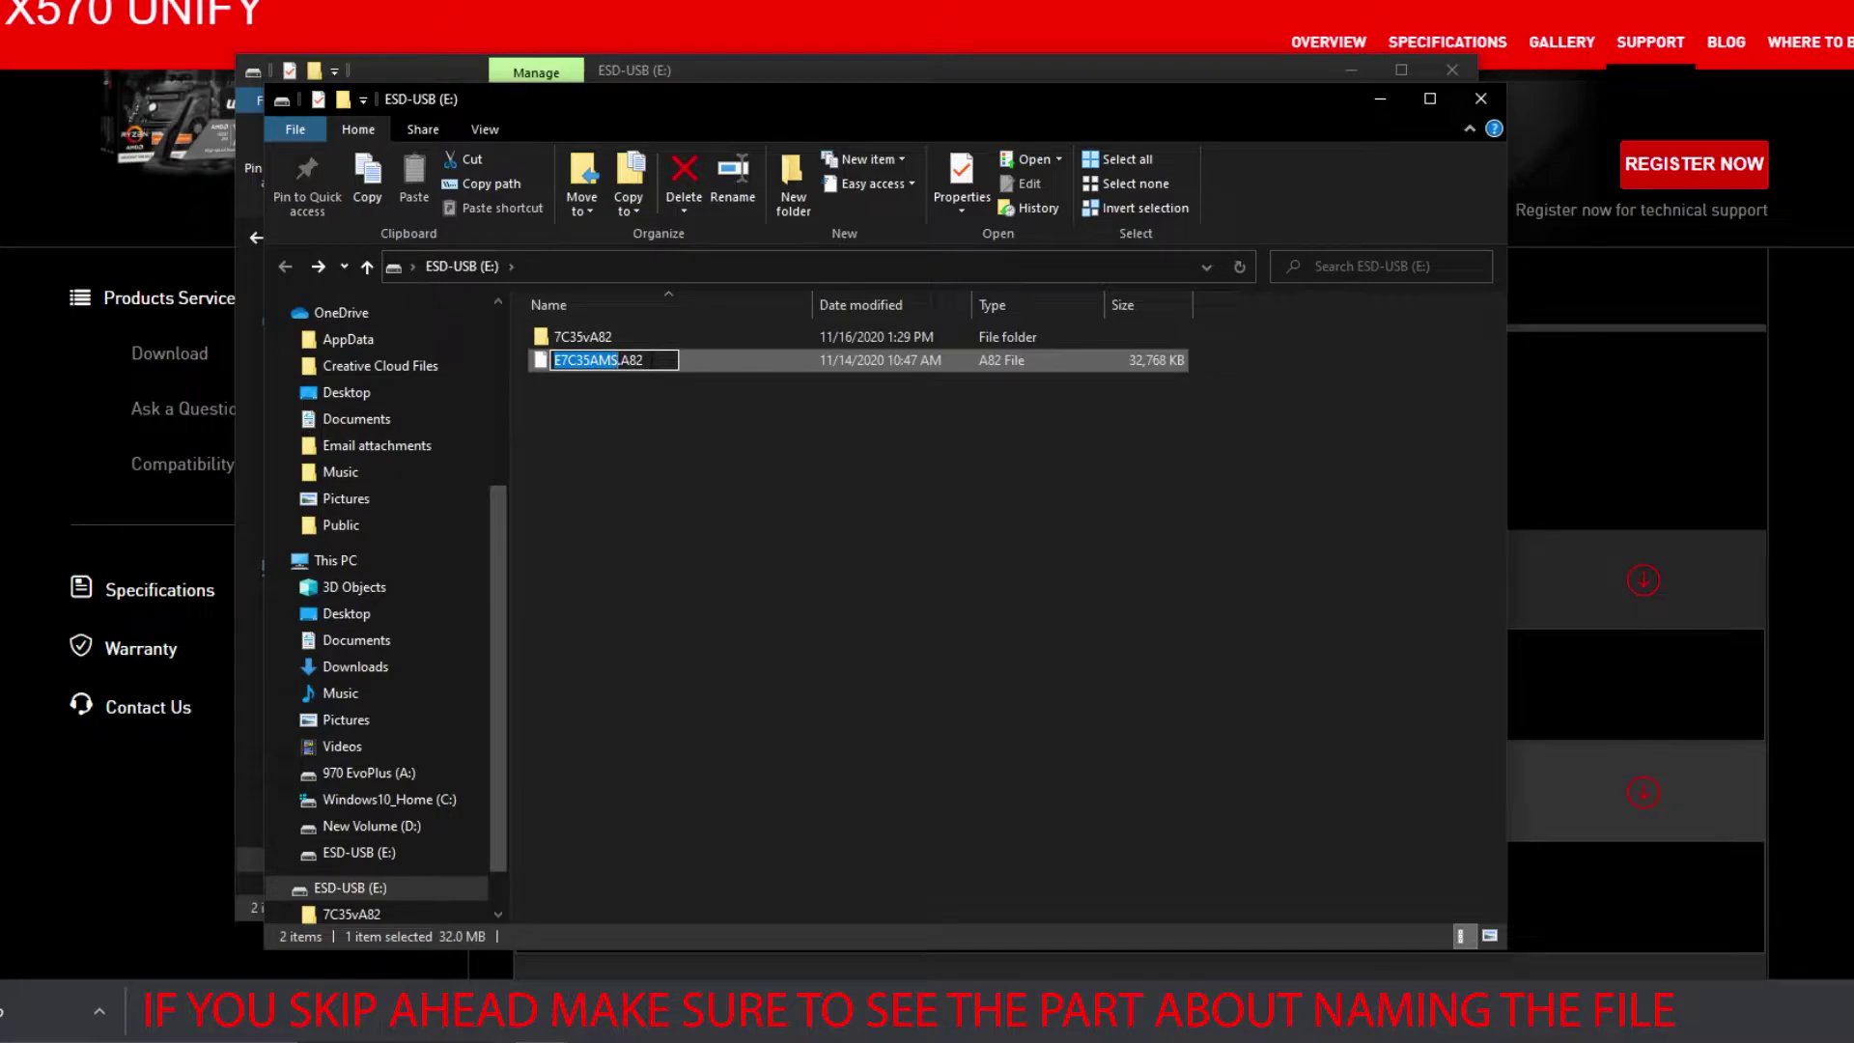
{"action": "left_click_drag", "start_coordinate": [657, 357], "coordinate": [531, 379]}
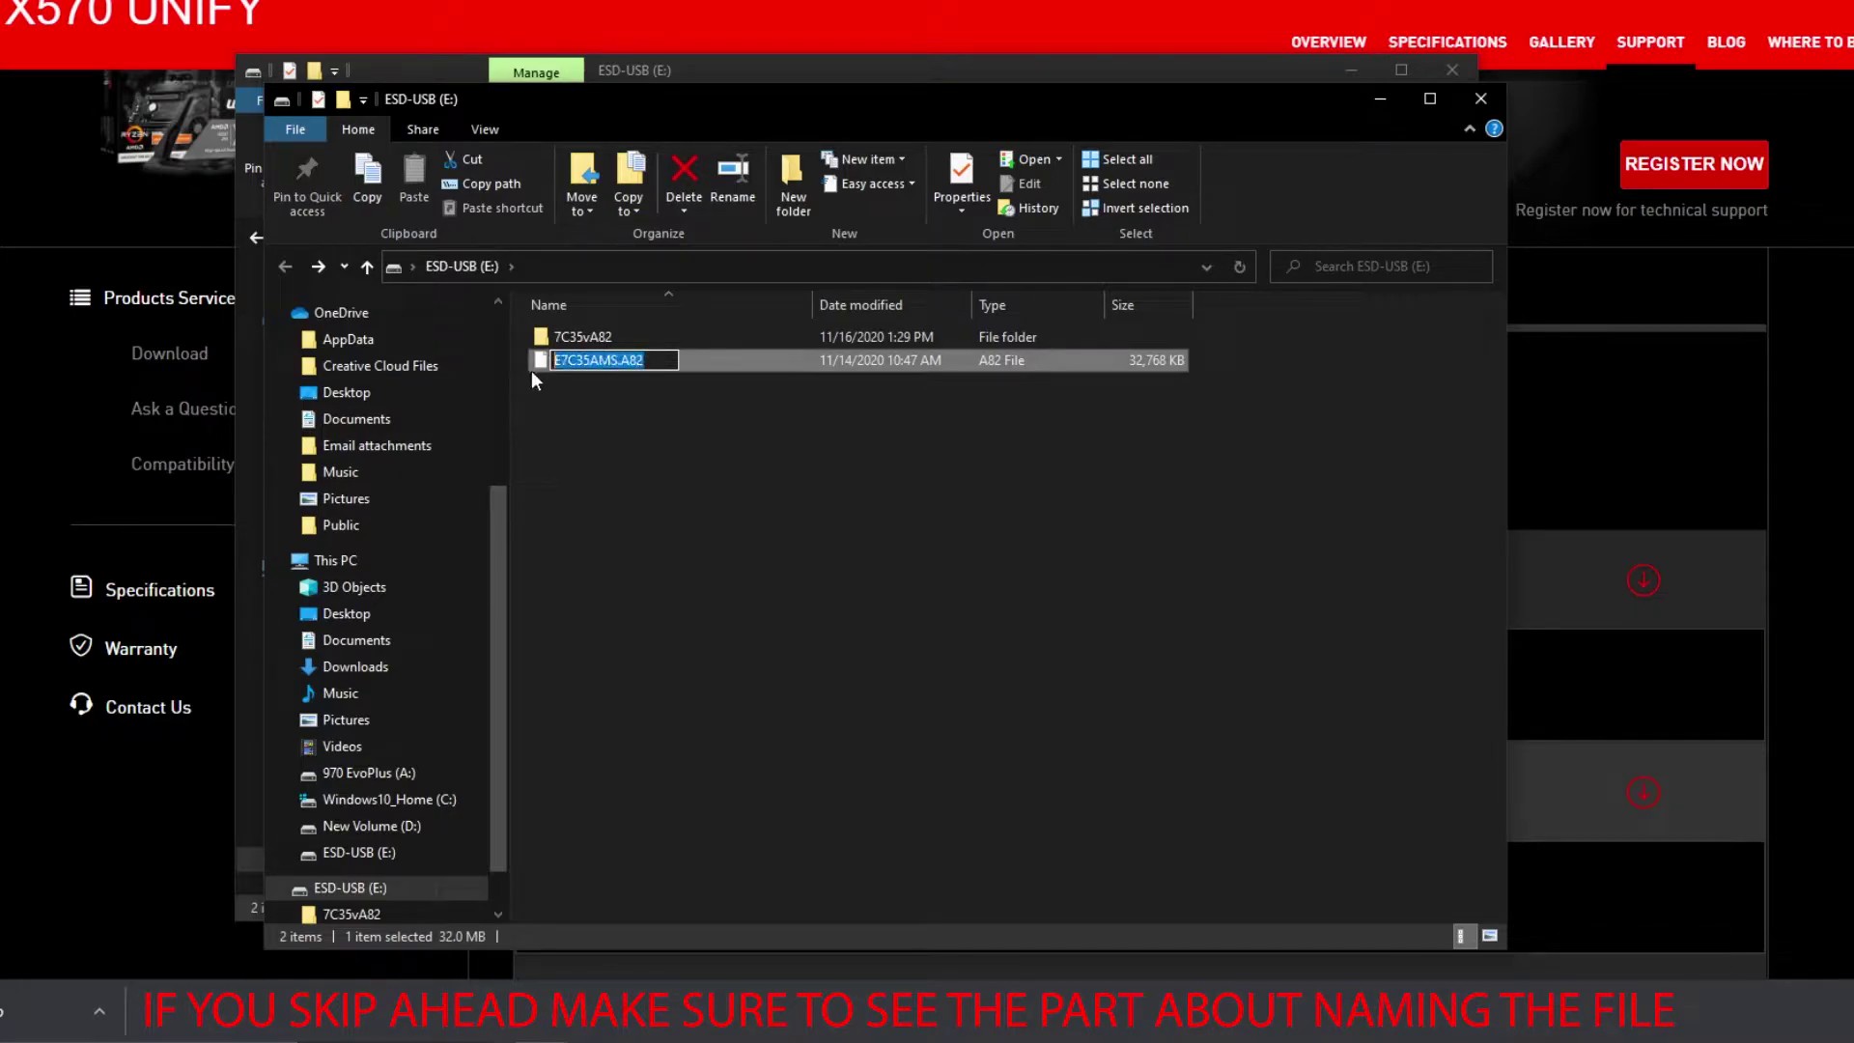
{"action": "type", "text": "M"}
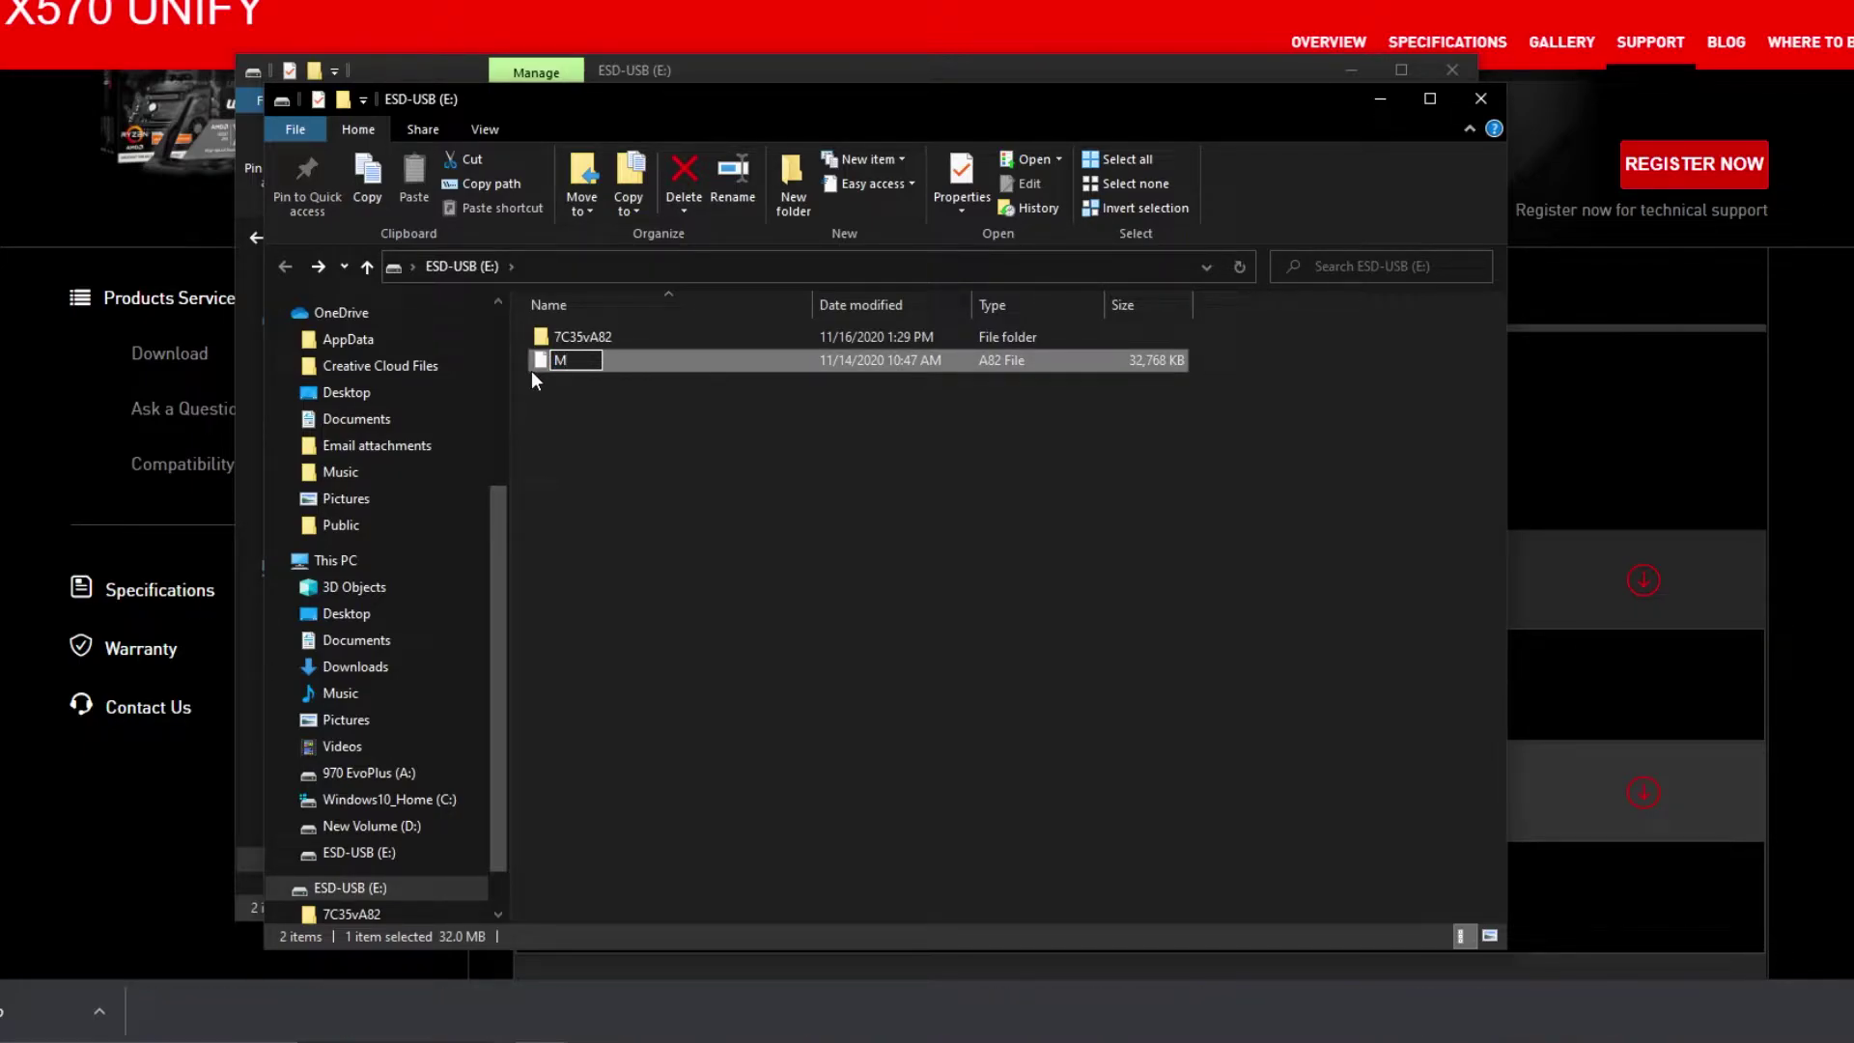
{"action": "type", "text": "SI.ROM"}
{"action": "left_click", "coordinate": [649, 479]}
{"action": "key", "text": "Return"}
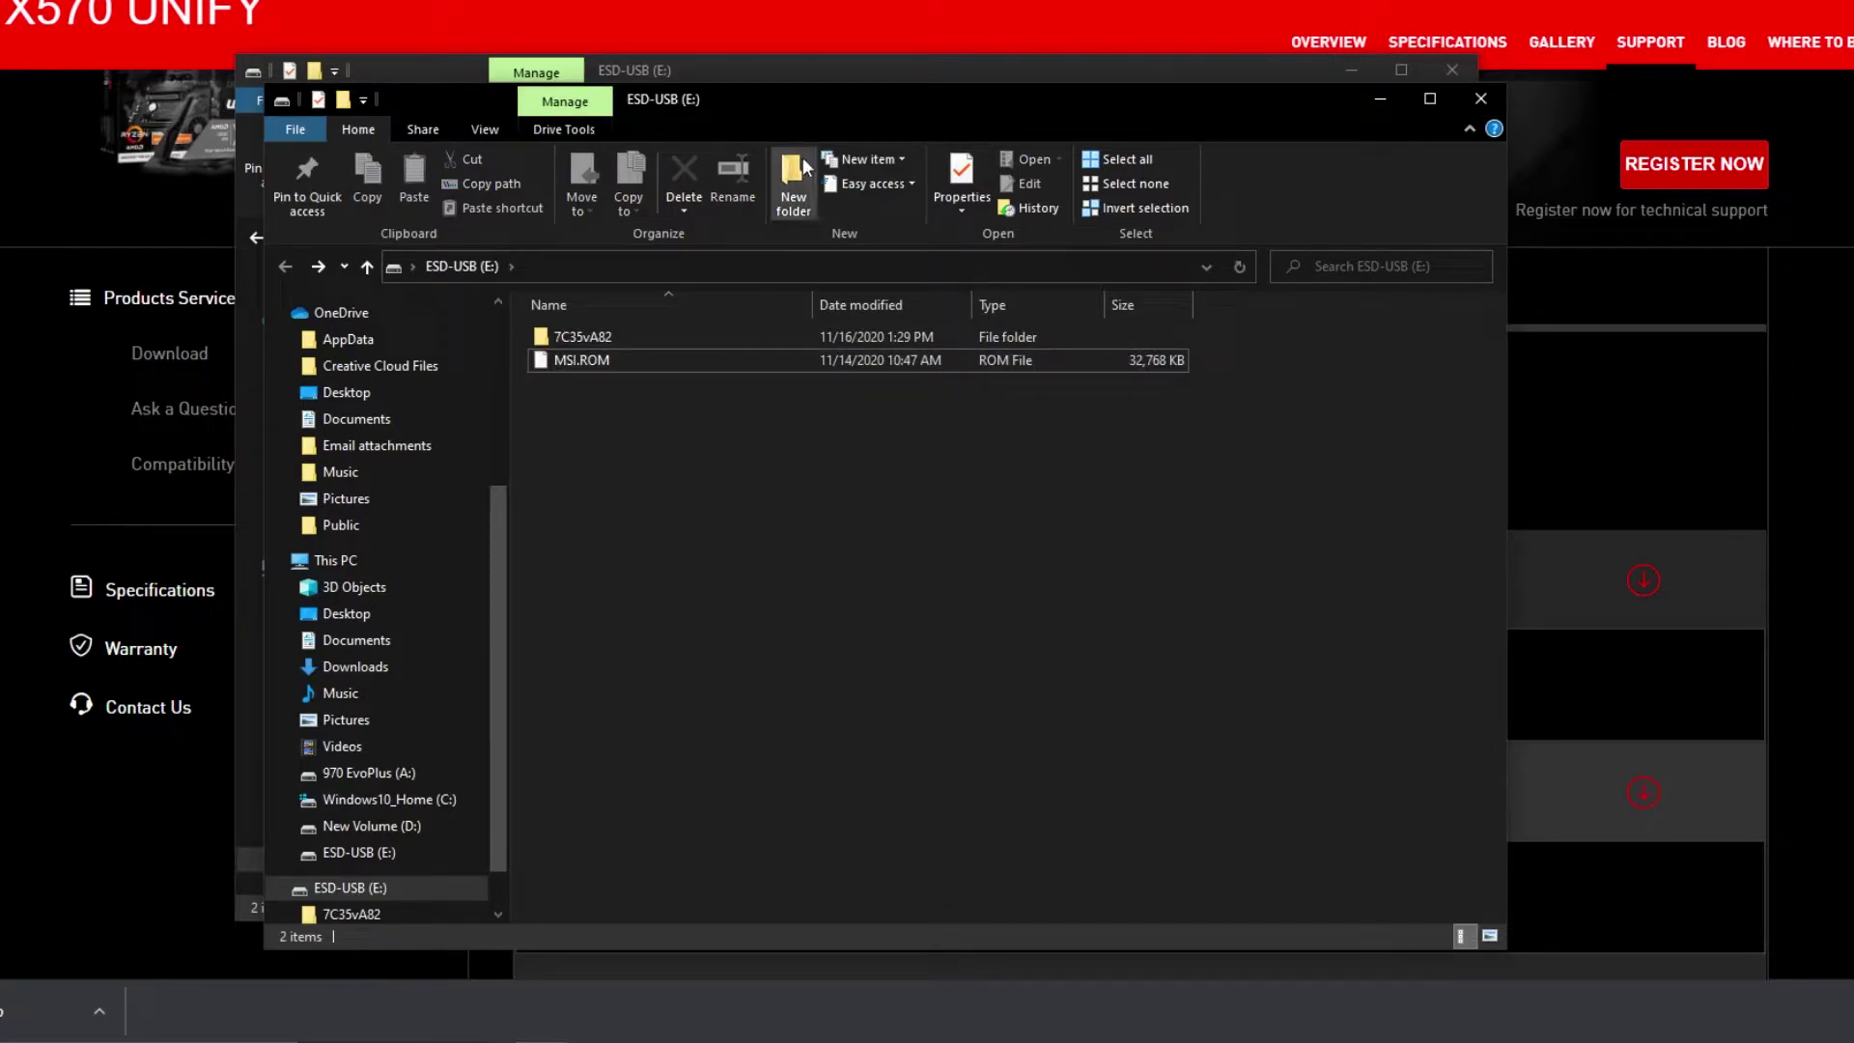
{"action": "key", "text": "alt+Tab"}
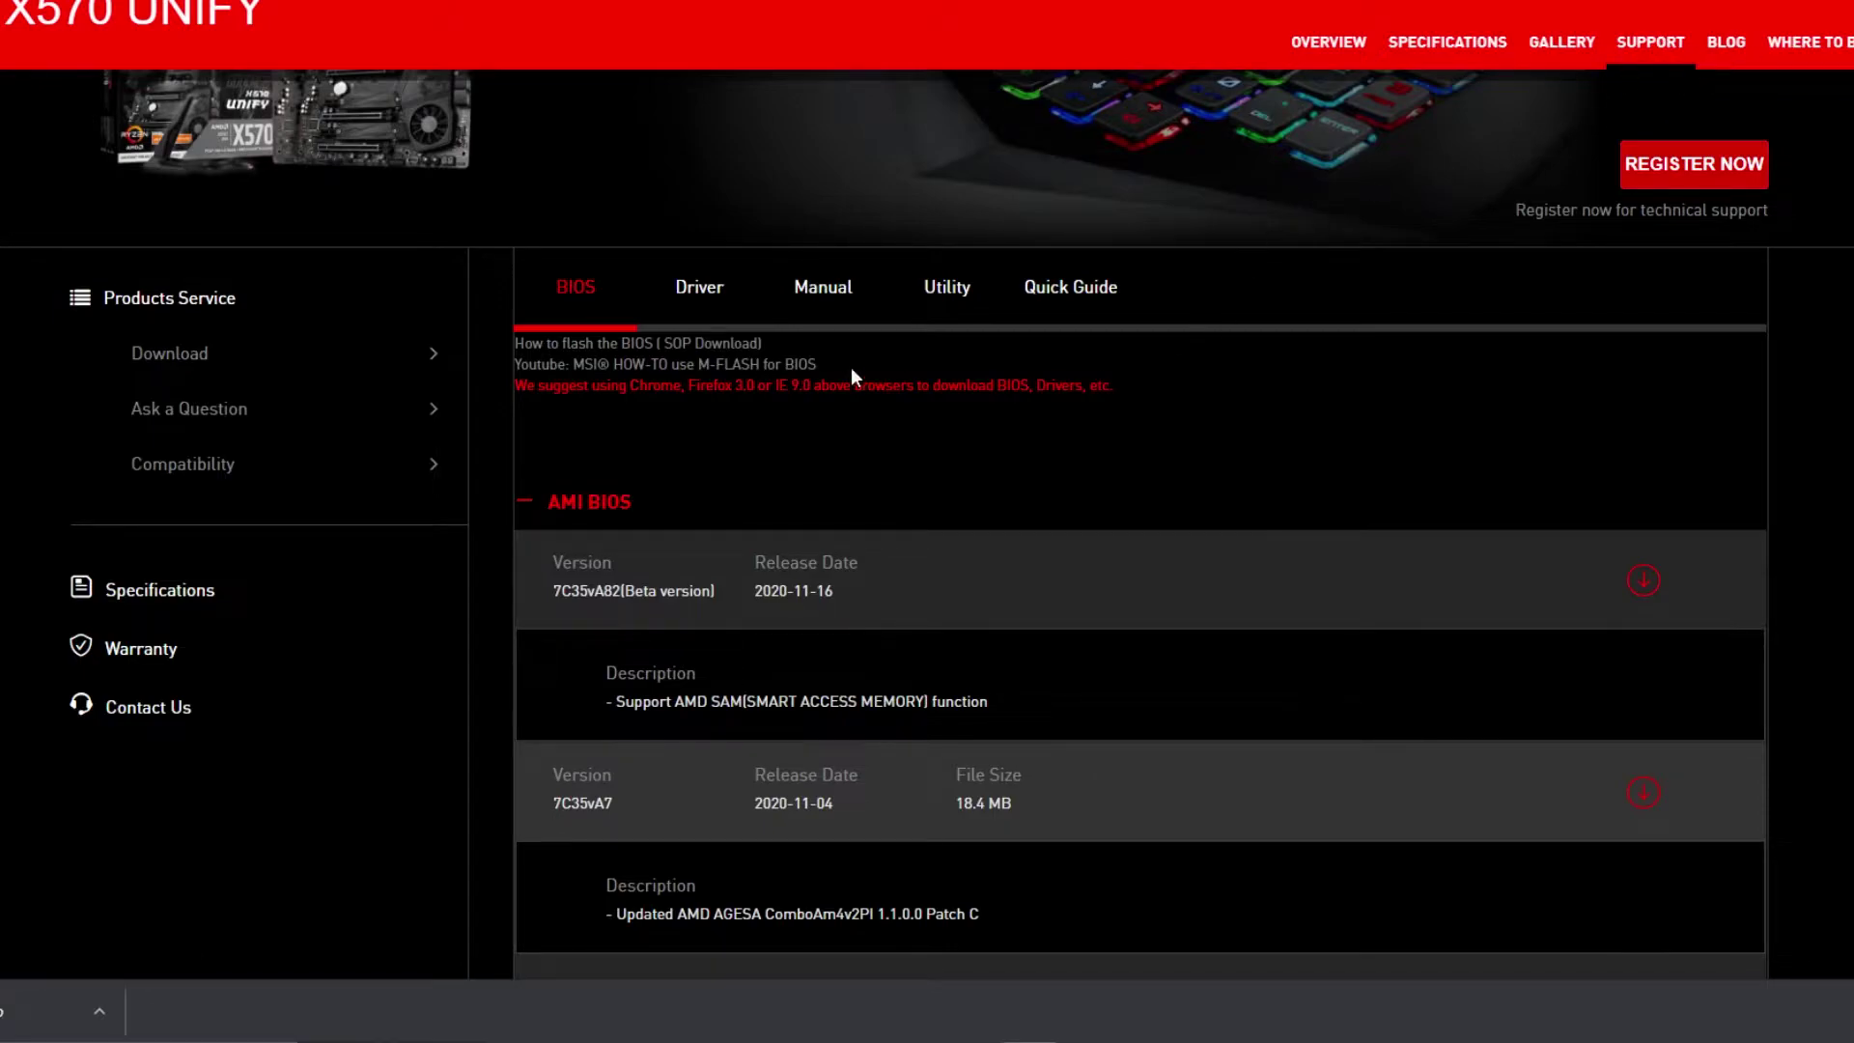
Step: Download the Win10 64 Realtek PCI-E Ethernet LAN driver and move the realtek_pcielan_w10 zip
{"action": "left_click", "coordinate": [688, 289]}
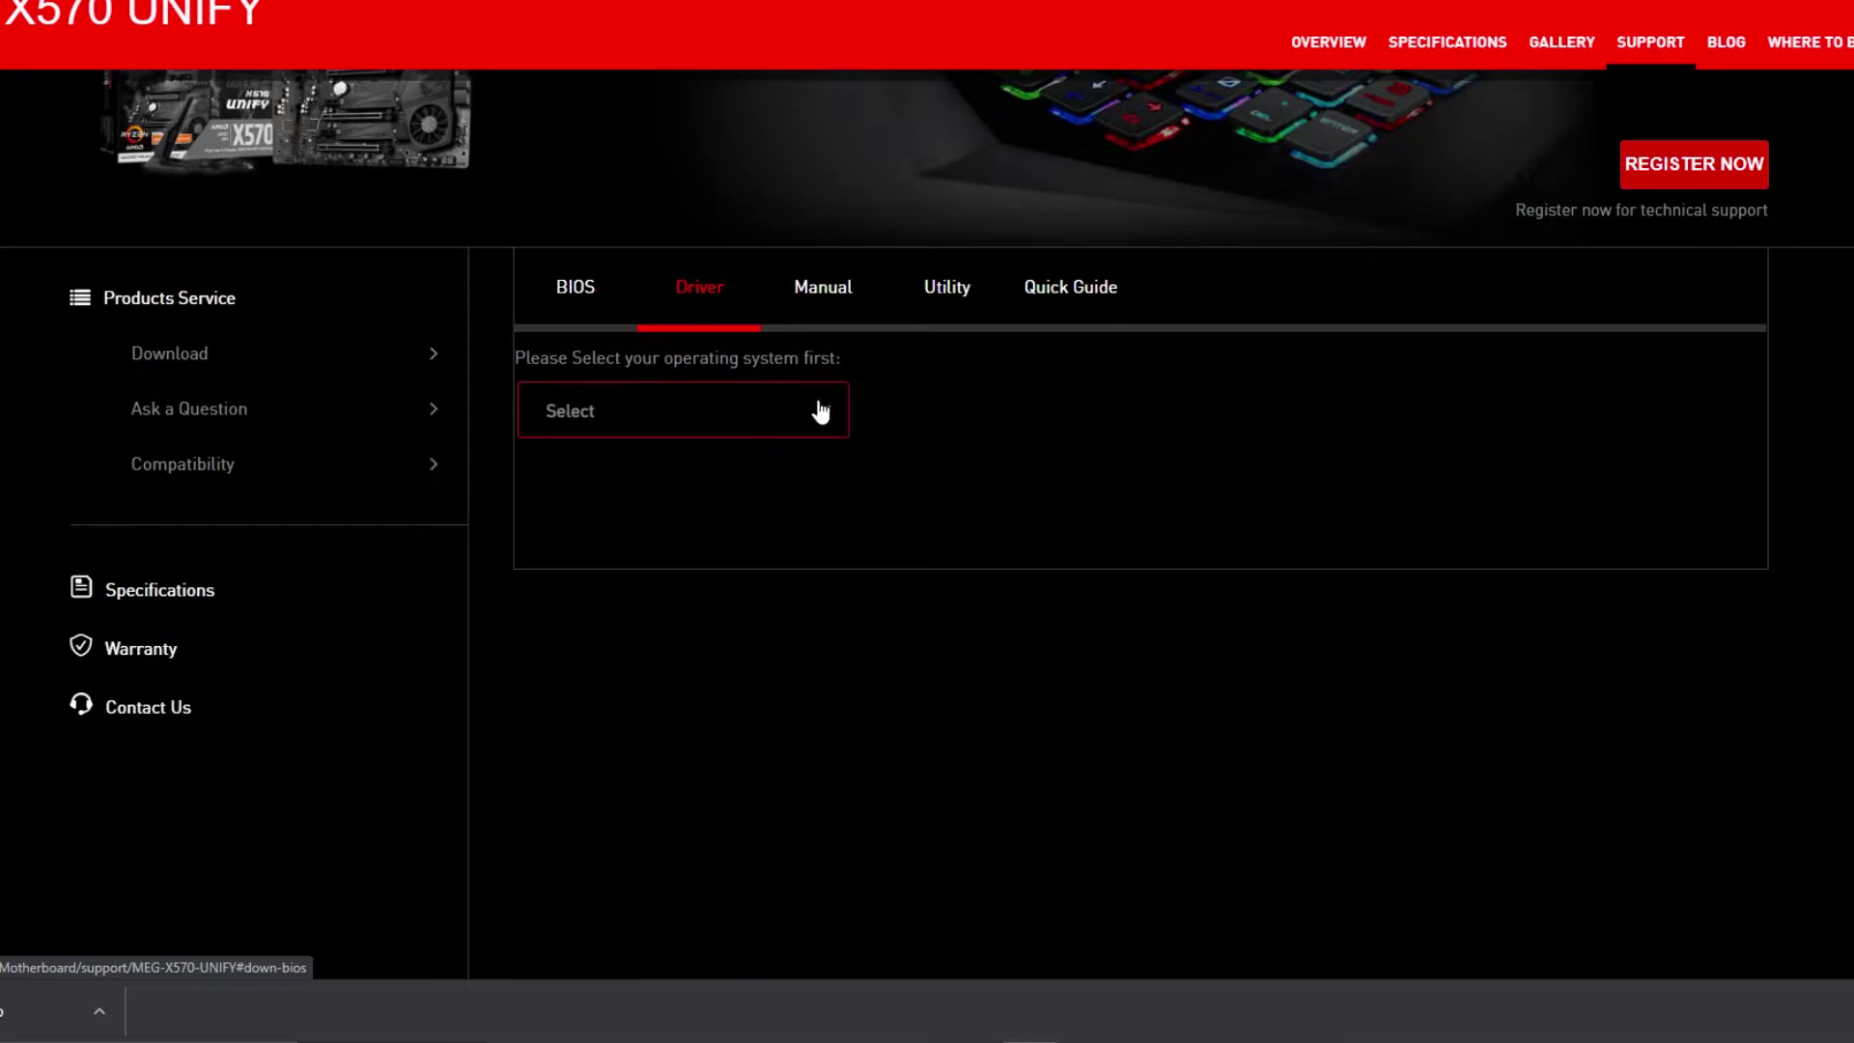
{"action": "left_click", "coordinate": [820, 409]}
{"action": "left_click", "coordinate": [606, 550]}
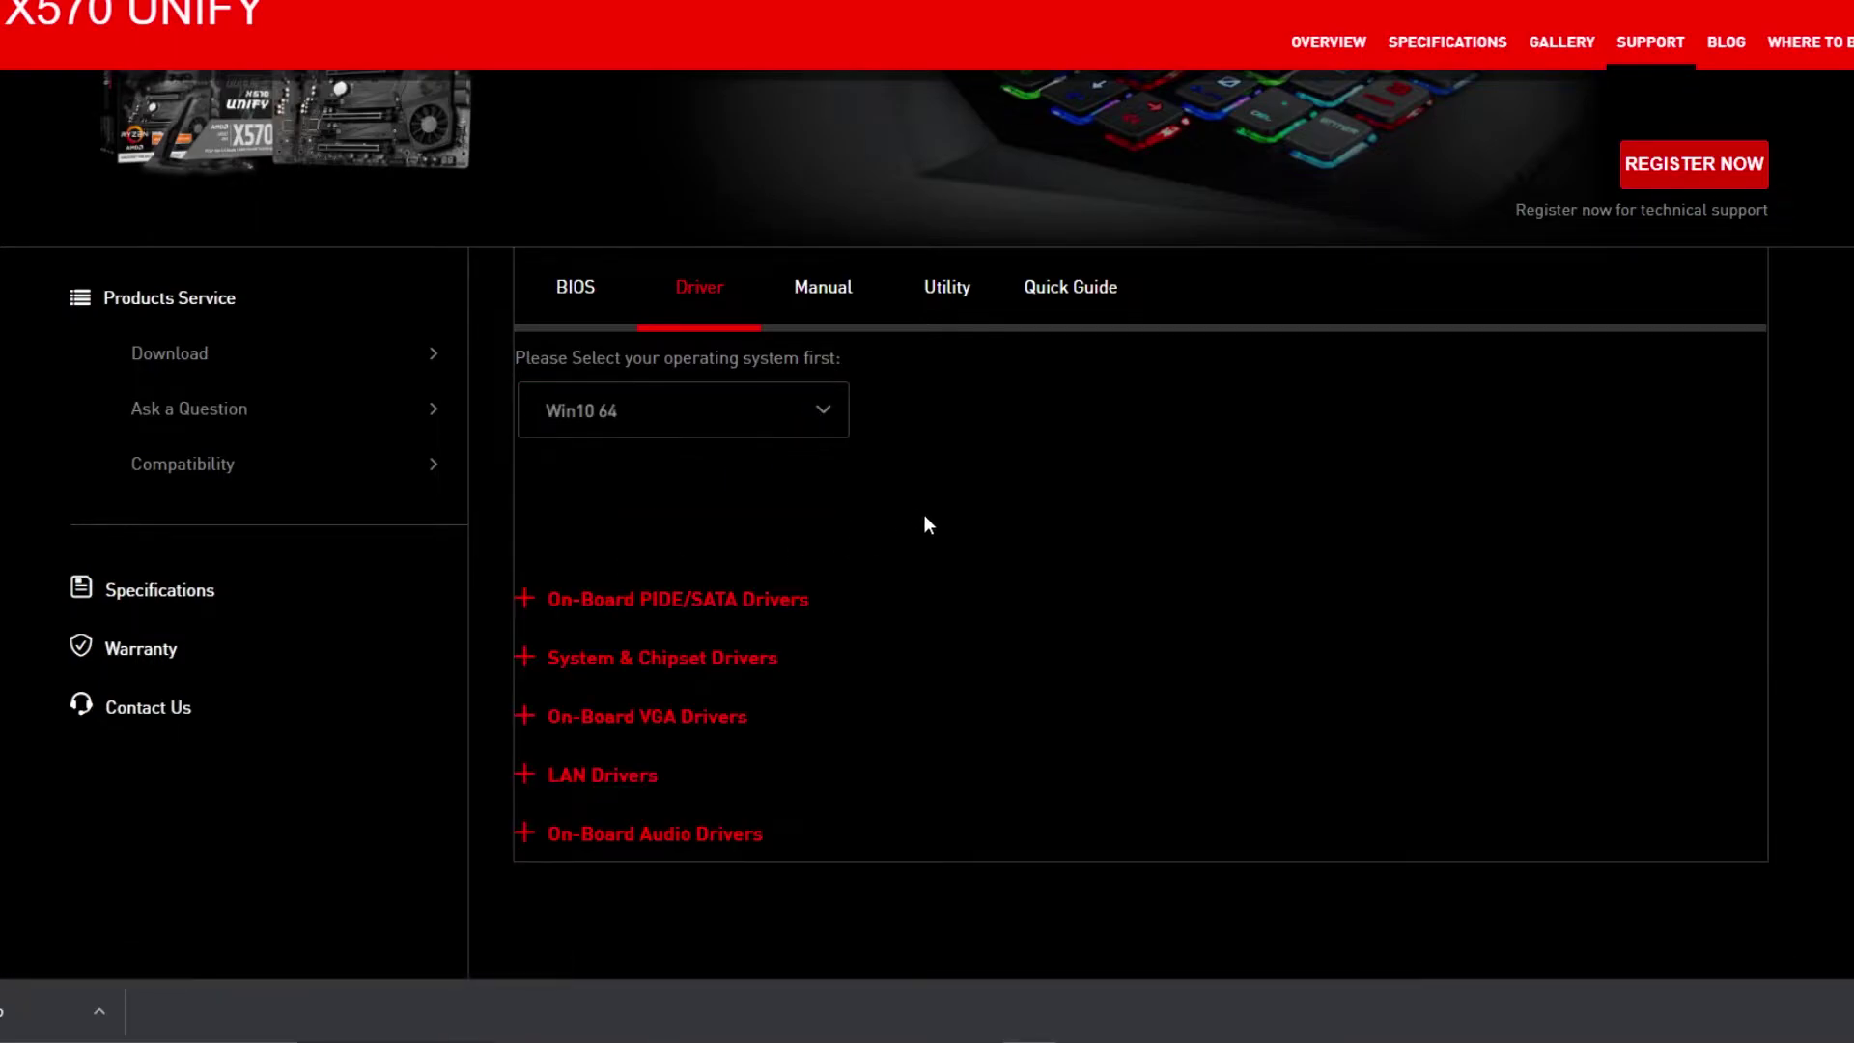
{"action": "left_click", "coordinate": [593, 775]}
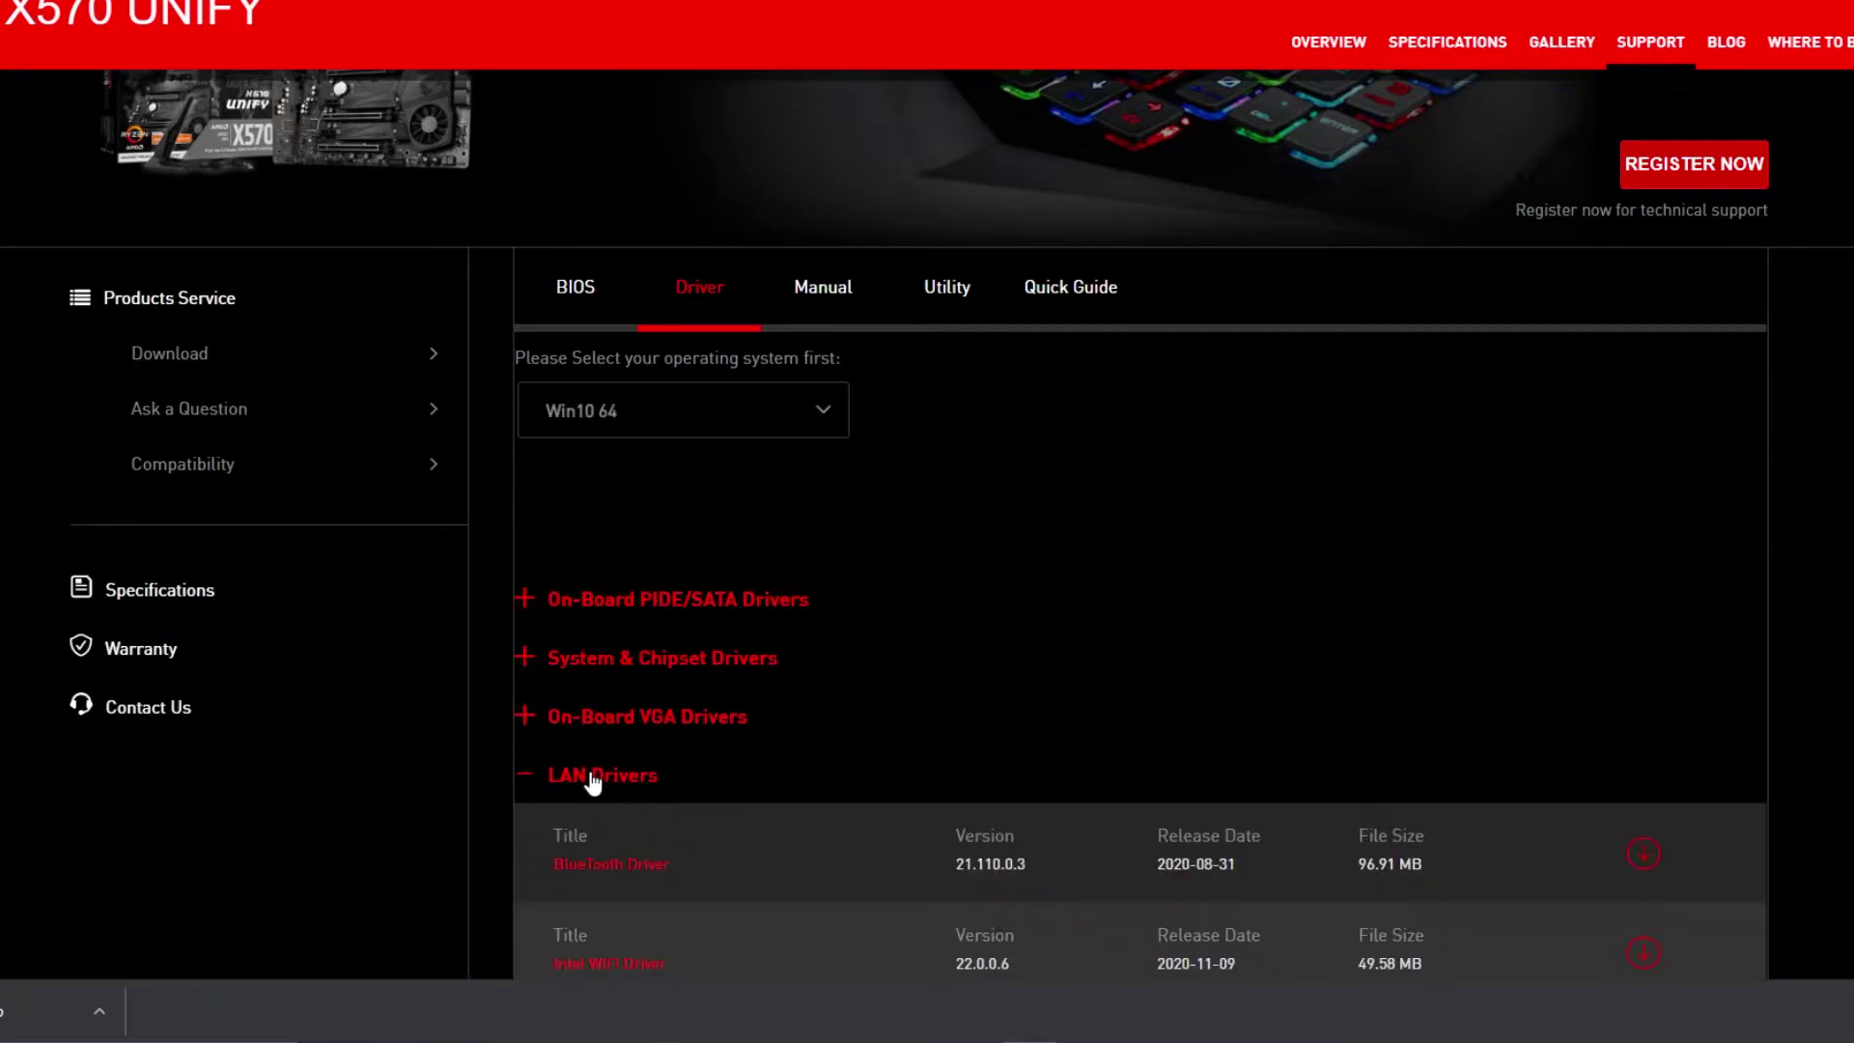
{"action": "scroll", "coordinate": [870, 682], "scroll_direction": "down", "scroll_amount": 3}
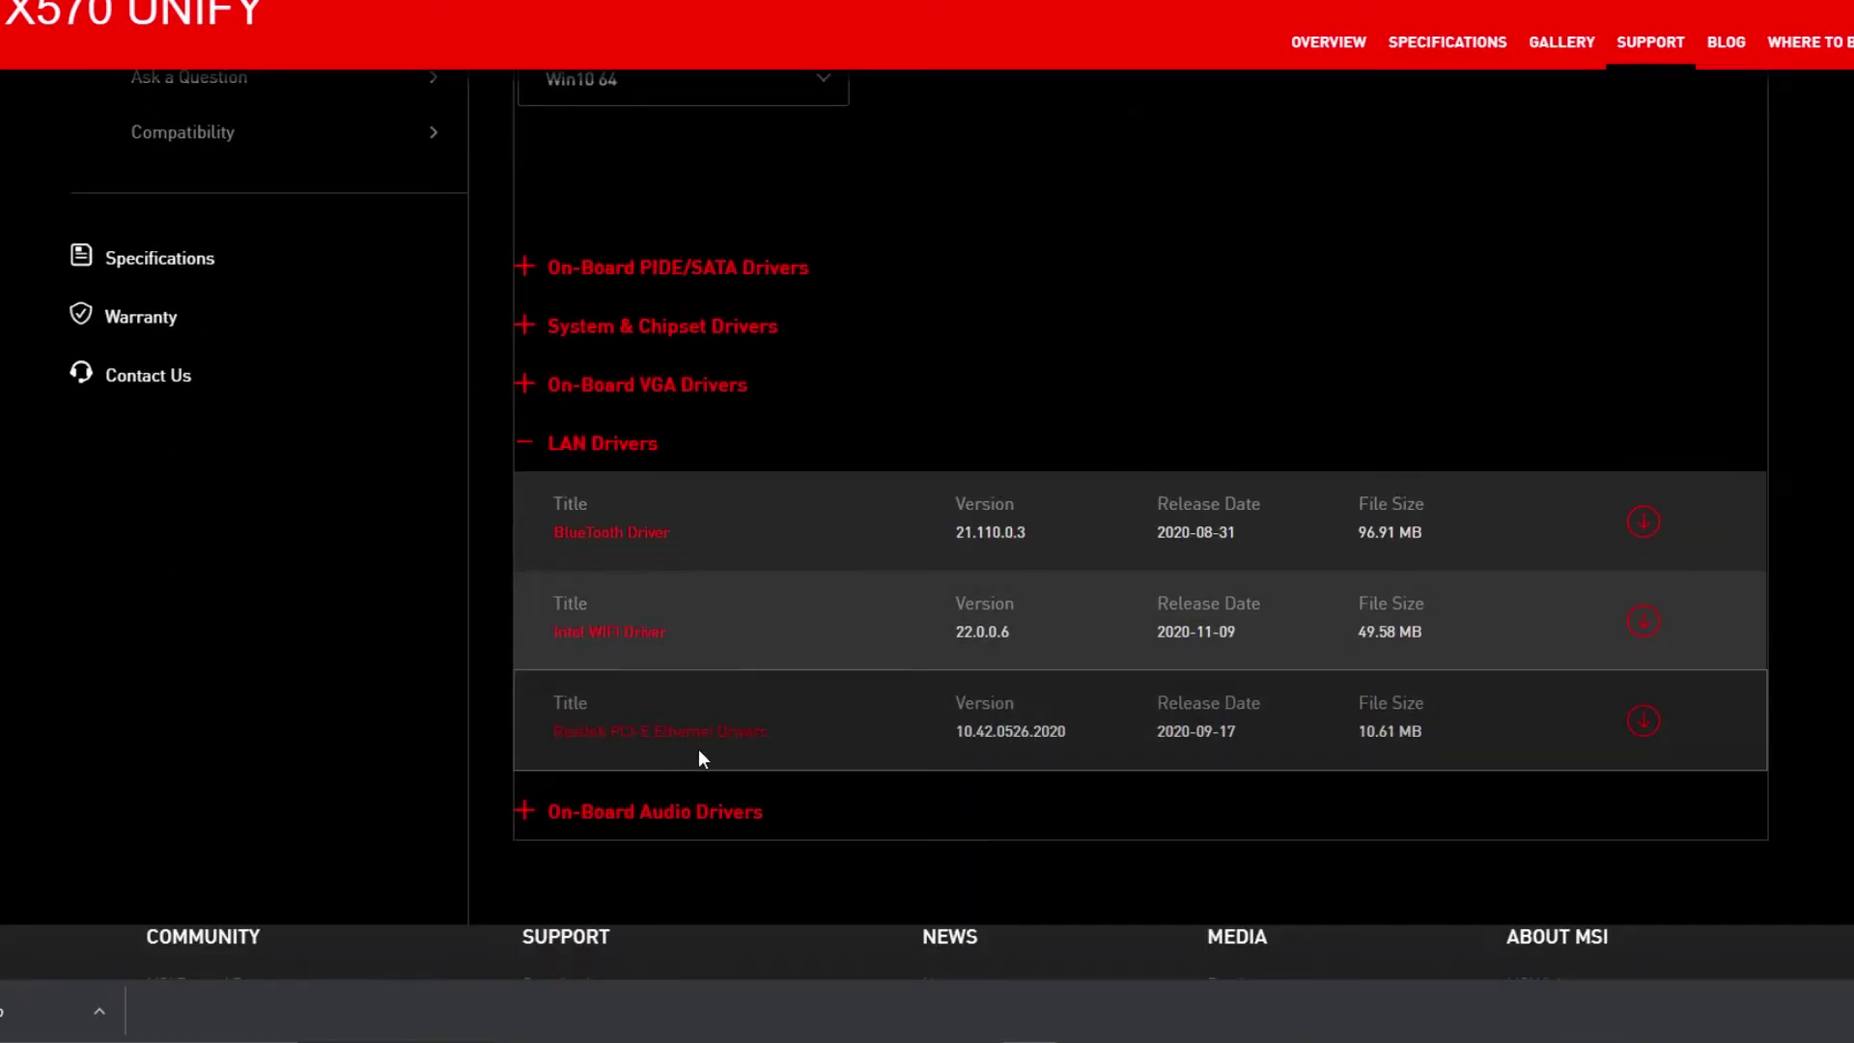
{"action": "left_click", "coordinate": [1642, 720]}
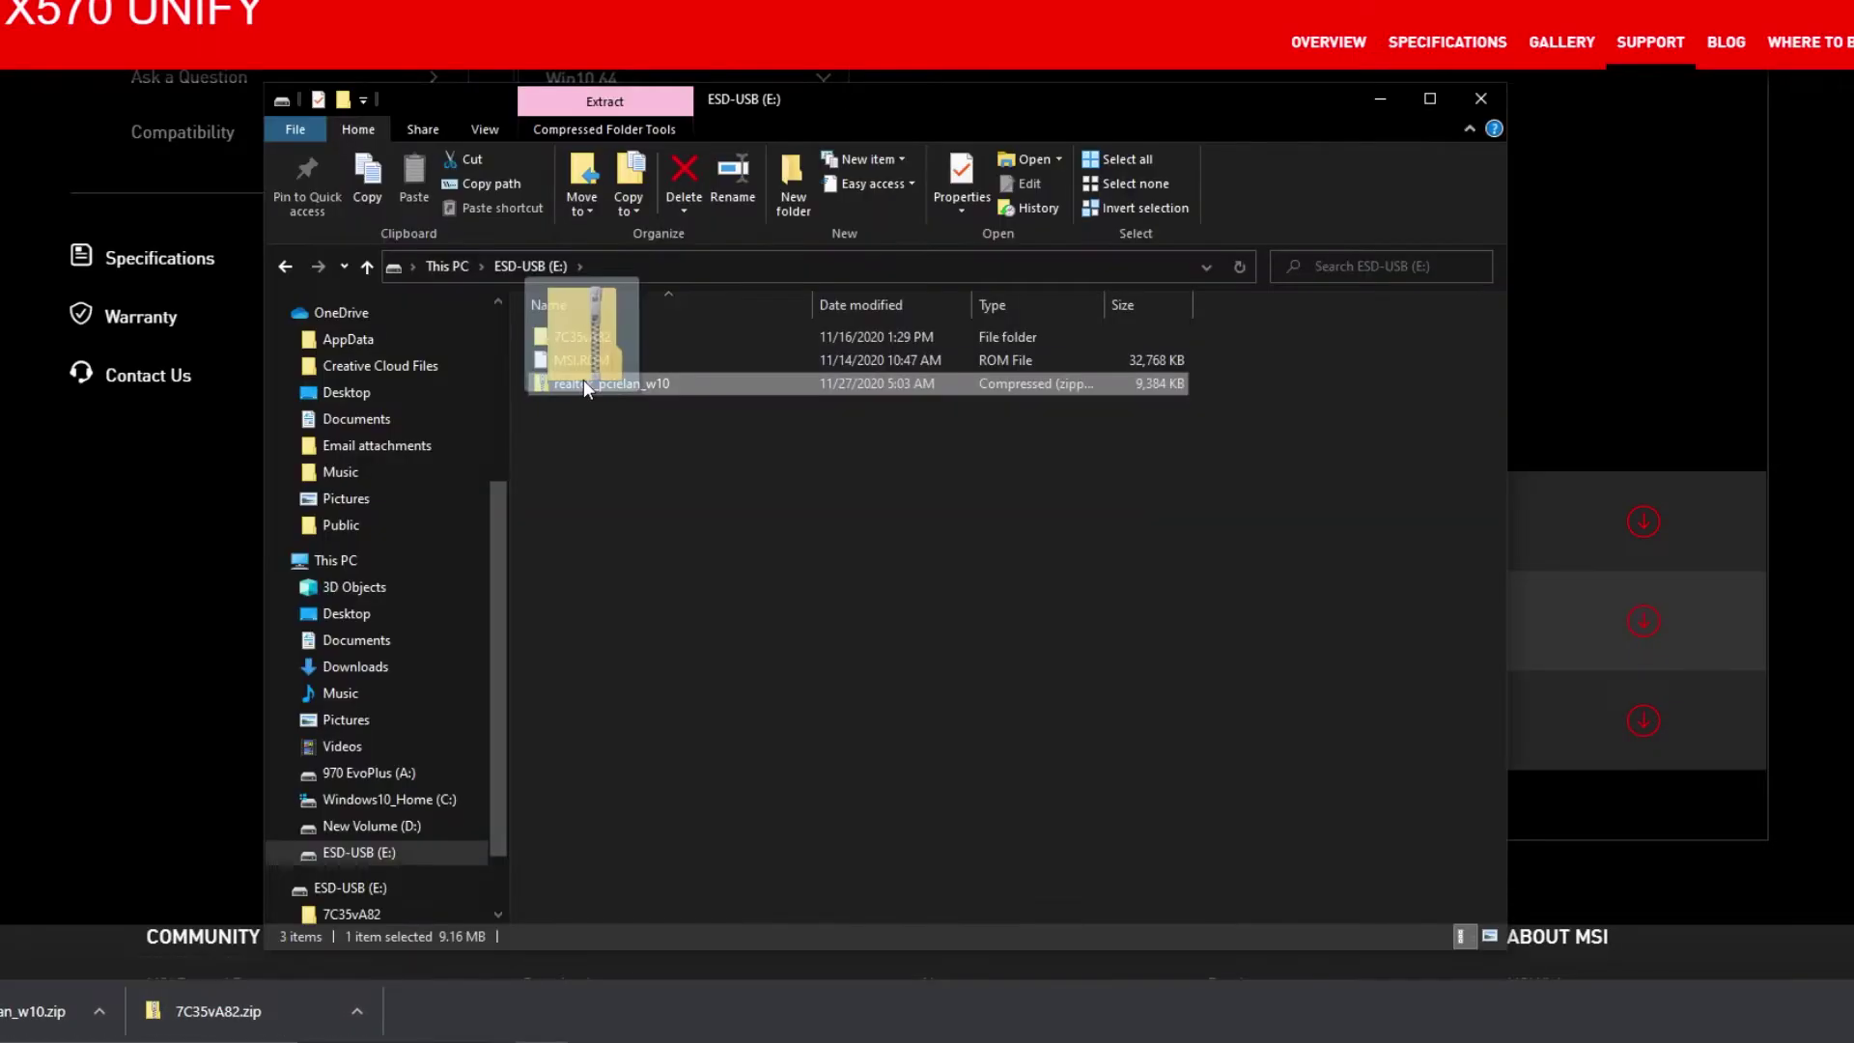
{"action": "left_click_drag", "start_coordinate": [583, 380], "coordinate": [564, 339]}
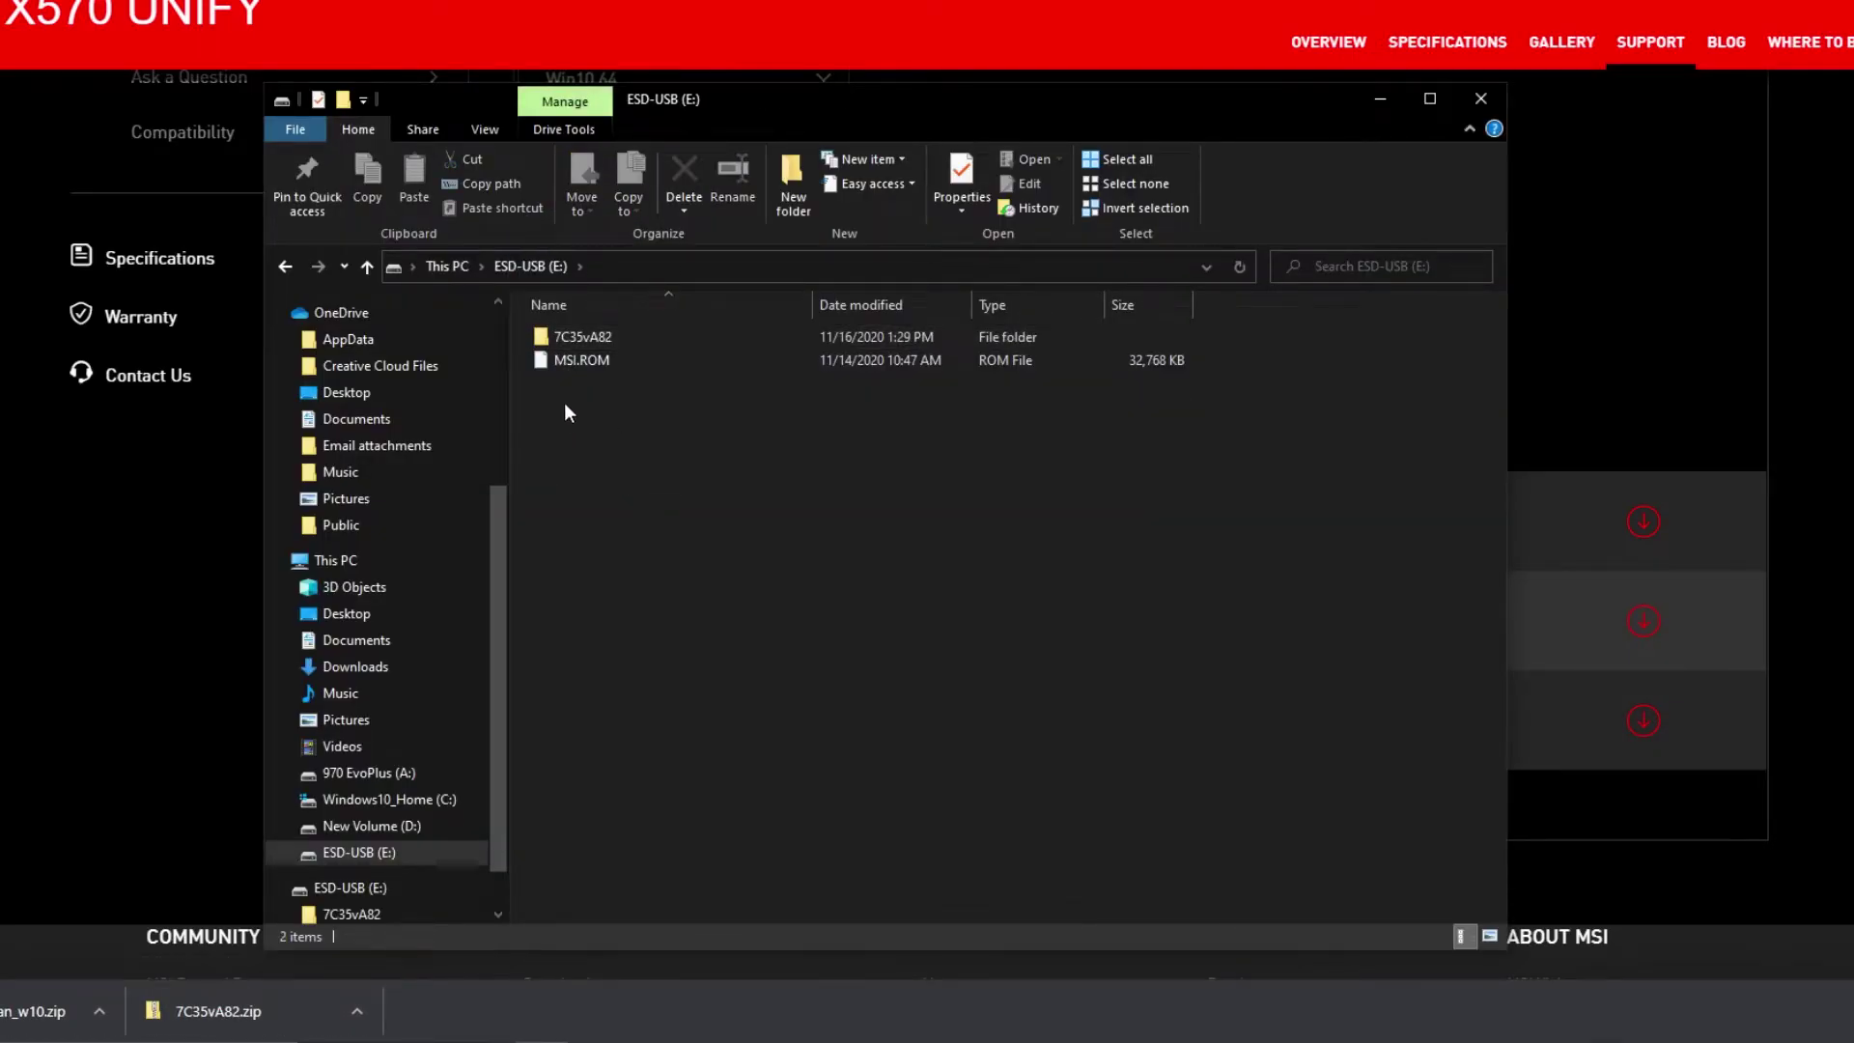
Step: Select MSI.ROM in the drive root using the M key
{"action": "key", "text": "m"}
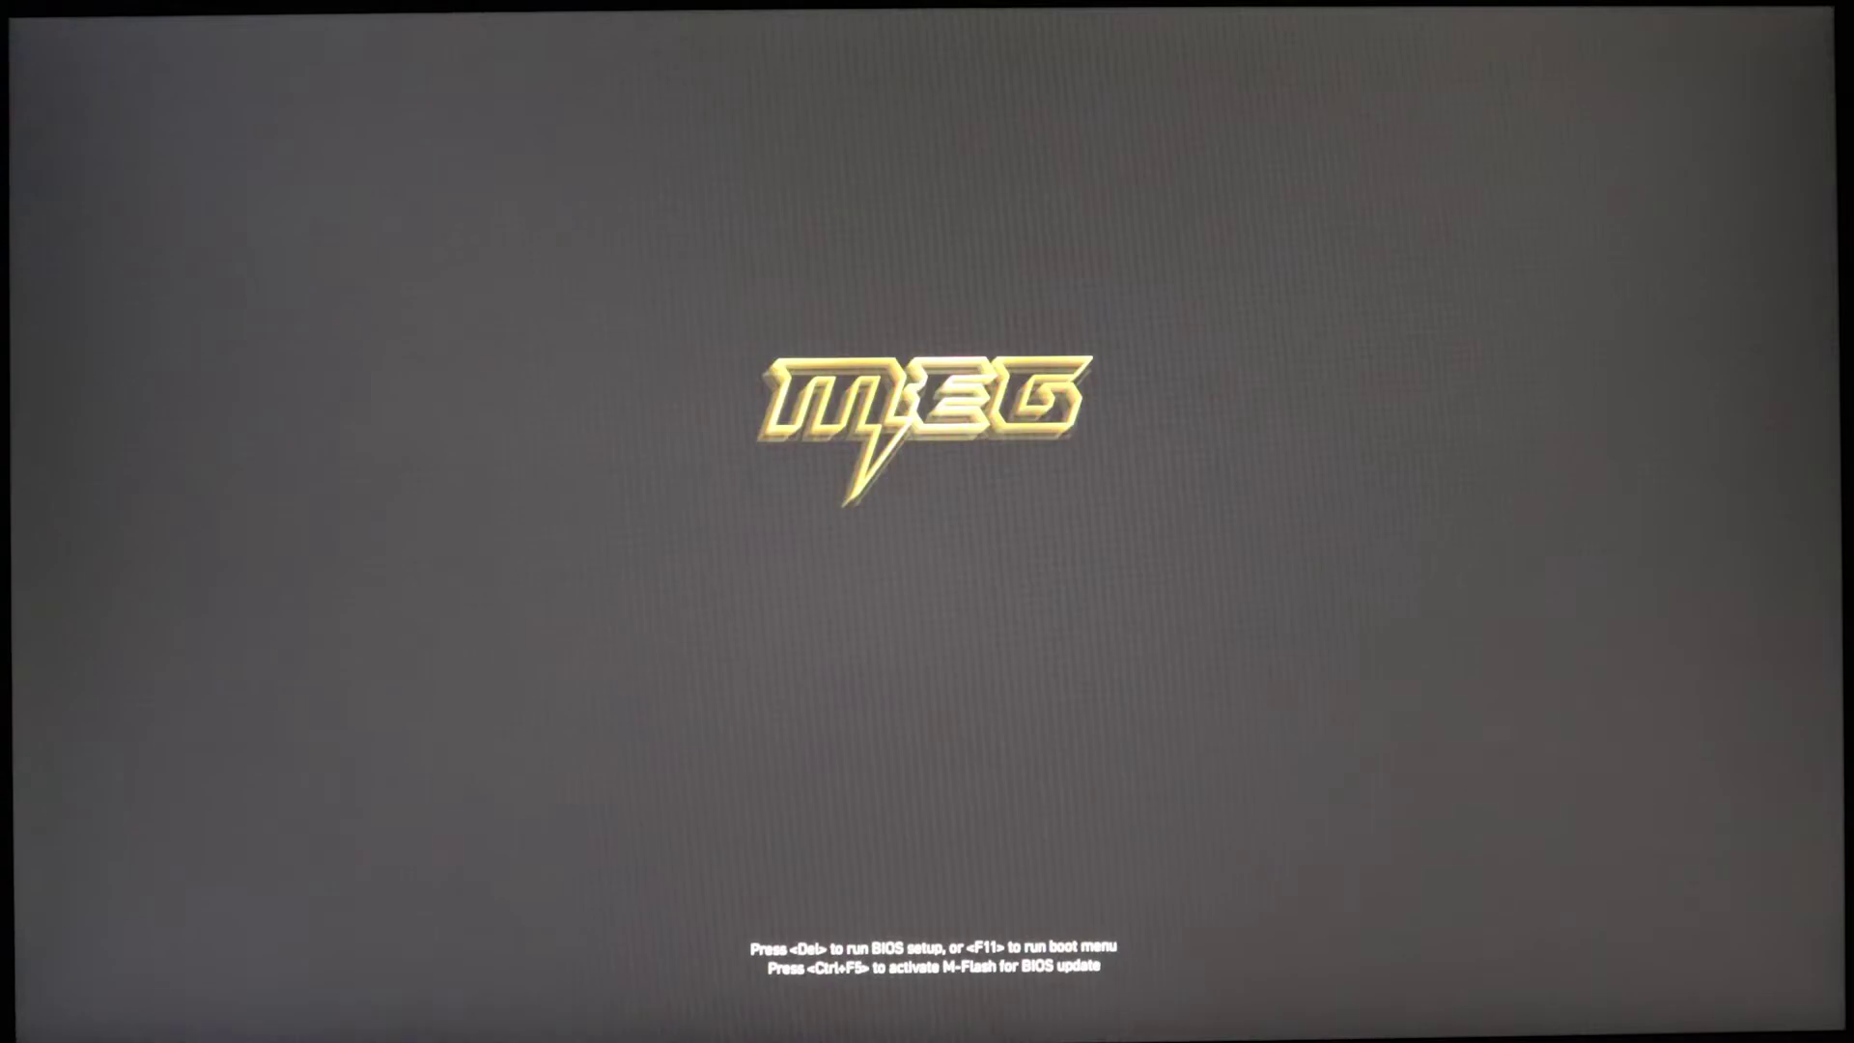
Step: Press Del at the MEG boot screen to enter Click BIOS 5 EZ Mode
{"action": "key", "text": "Delete"}
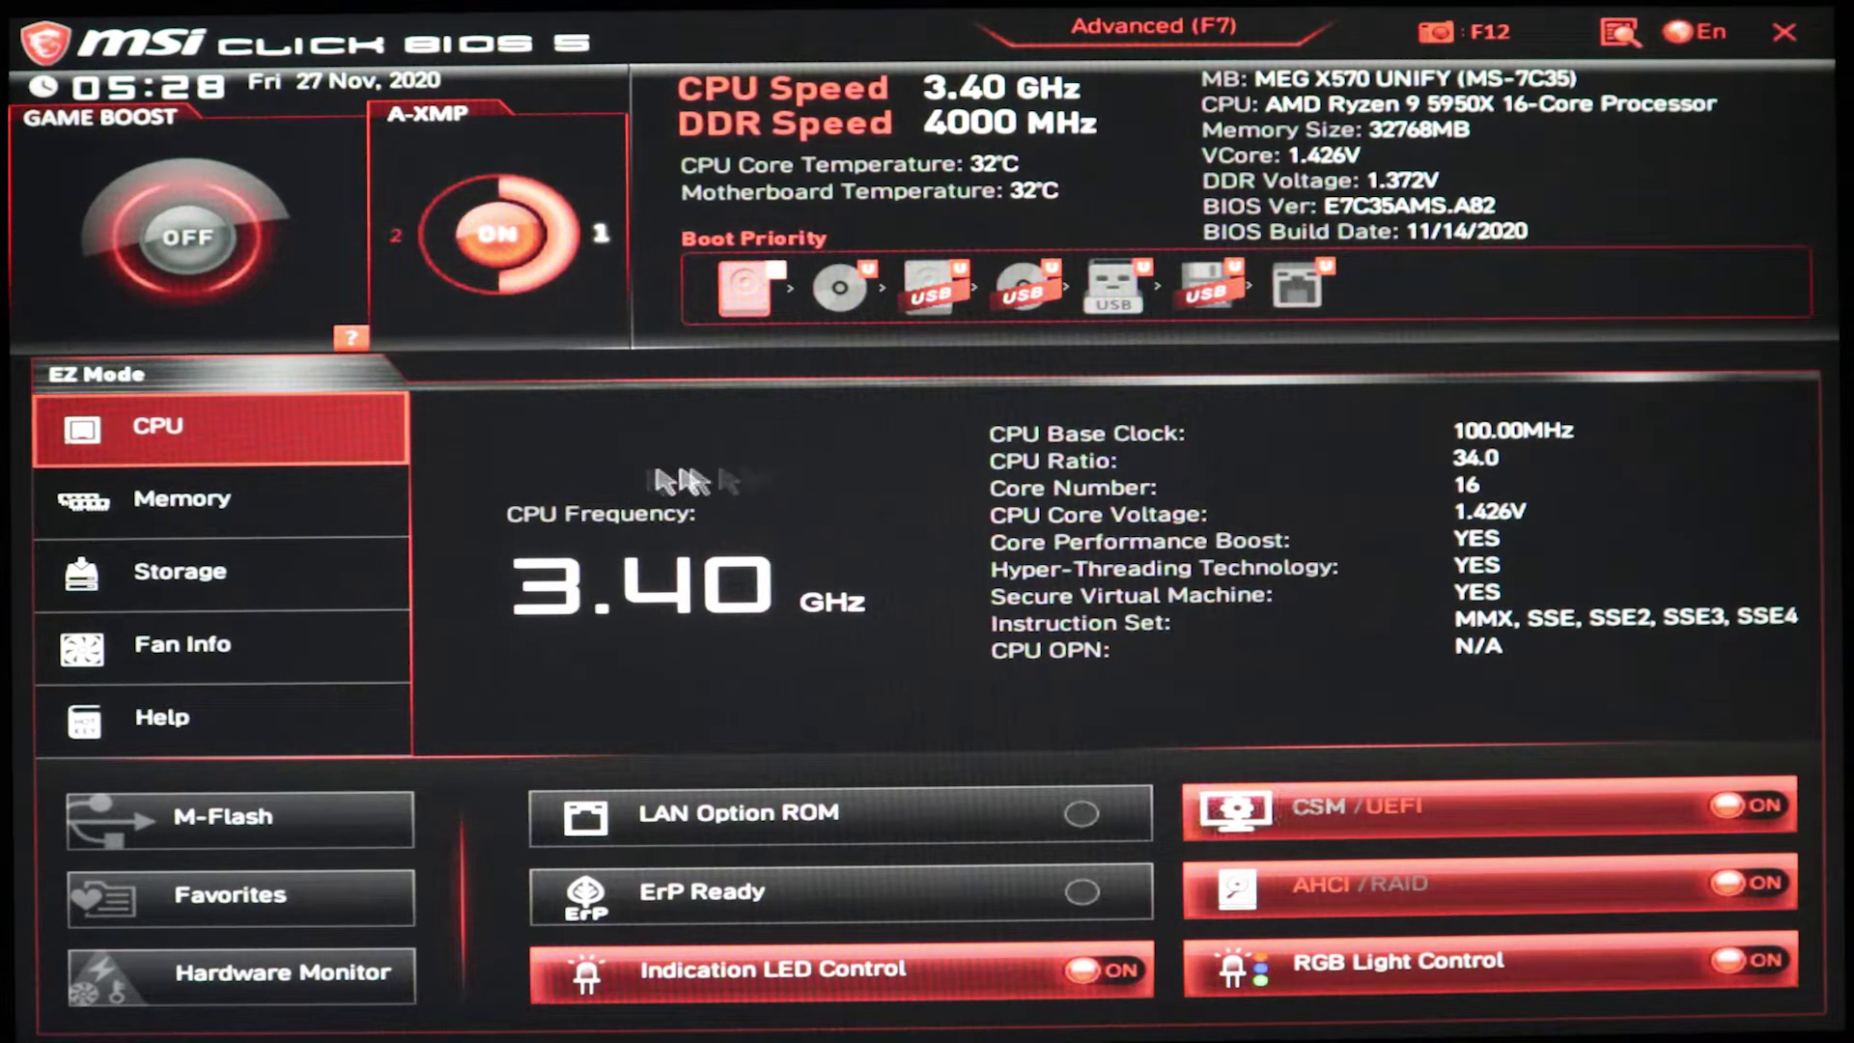
Step: View the Memory details, then the Fan Info page with the CPU and system fan curves
{"action": "left_click", "coordinate": [257, 495]}
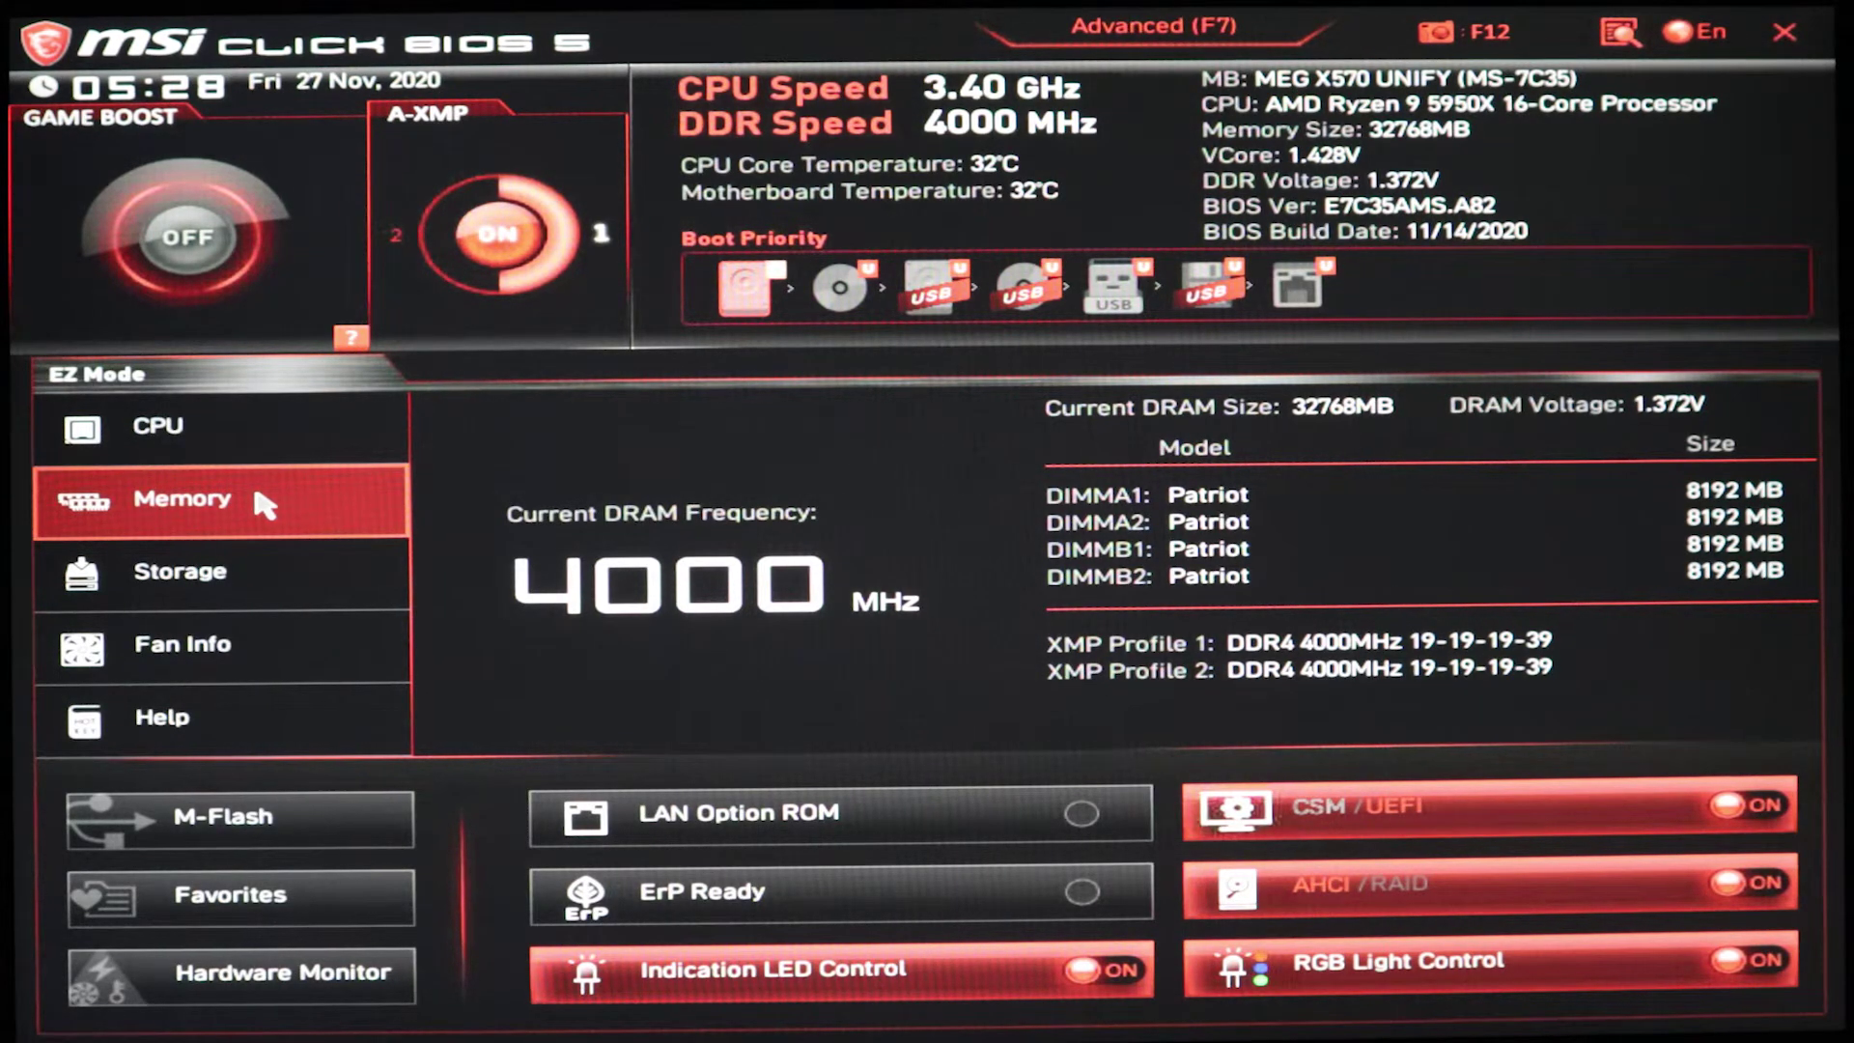
{"action": "left_click", "coordinate": [220, 647]}
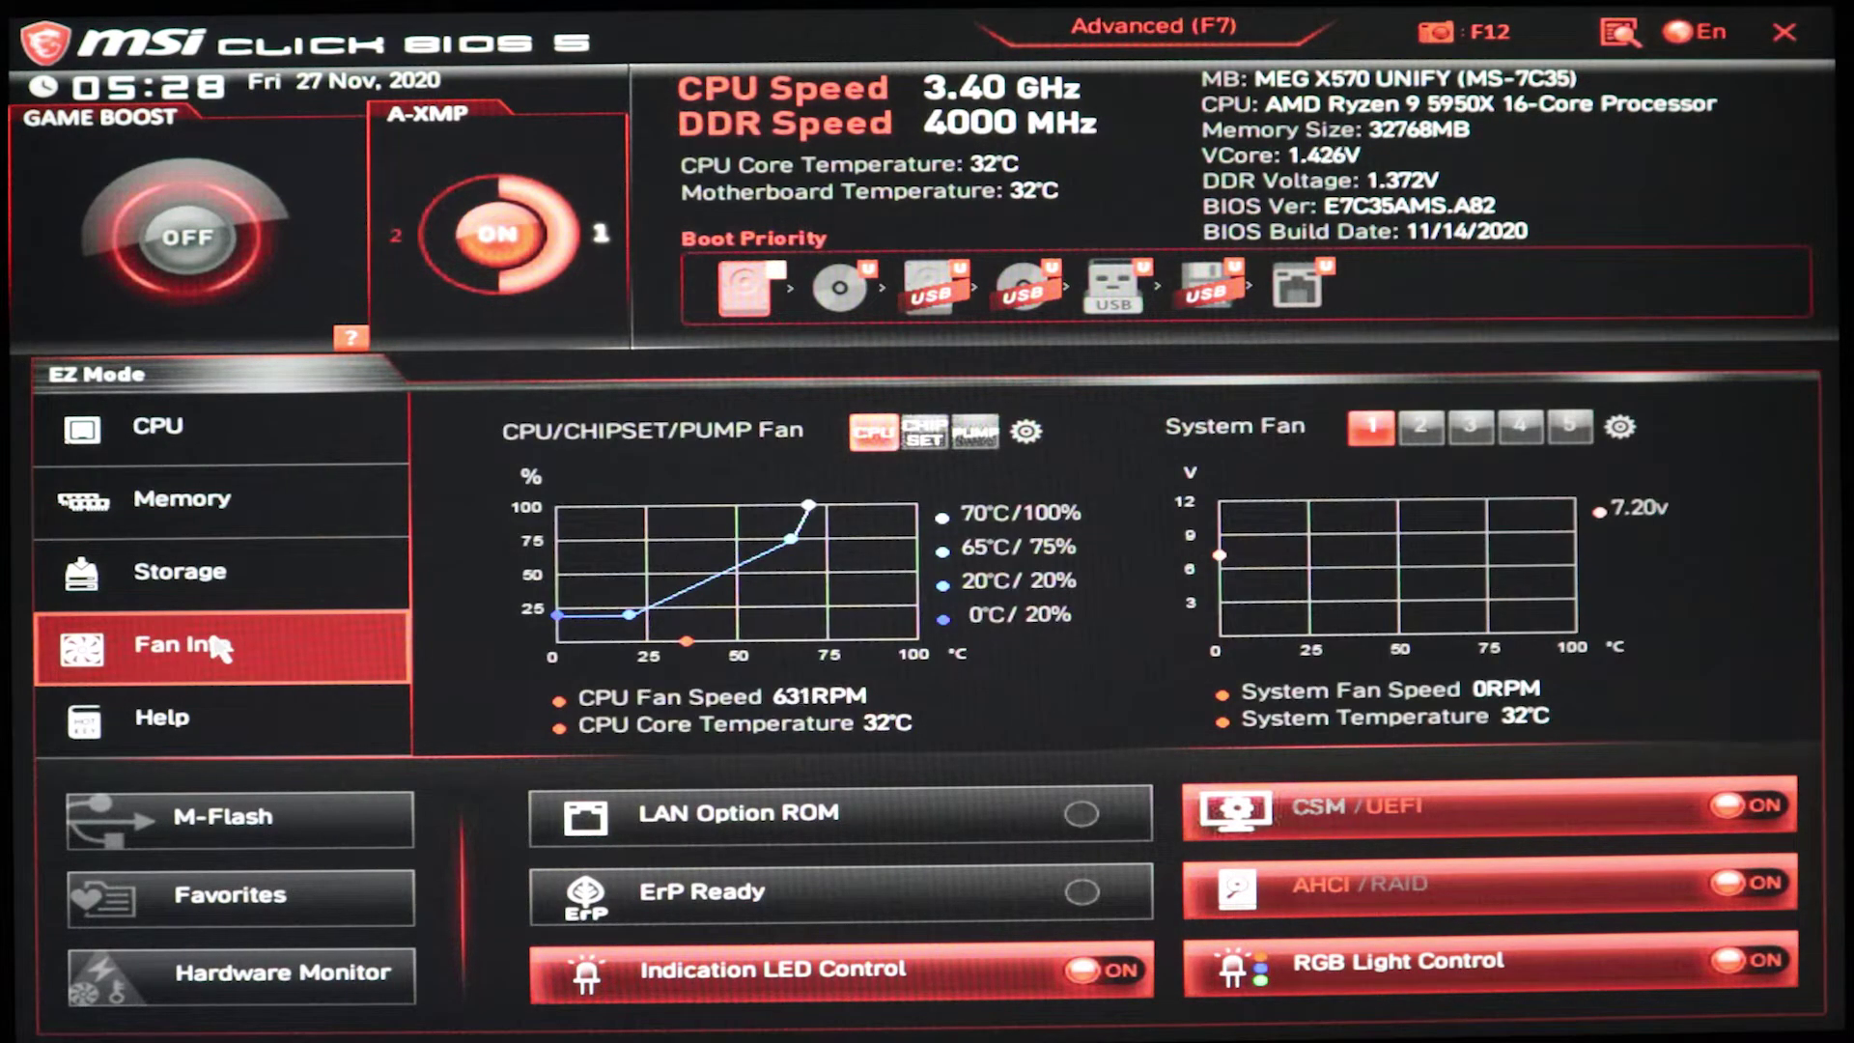
Step: Review the Storage and CPU pages, then save the configuration and exit BIOS setup
{"action": "left_click", "coordinate": [232, 574]}
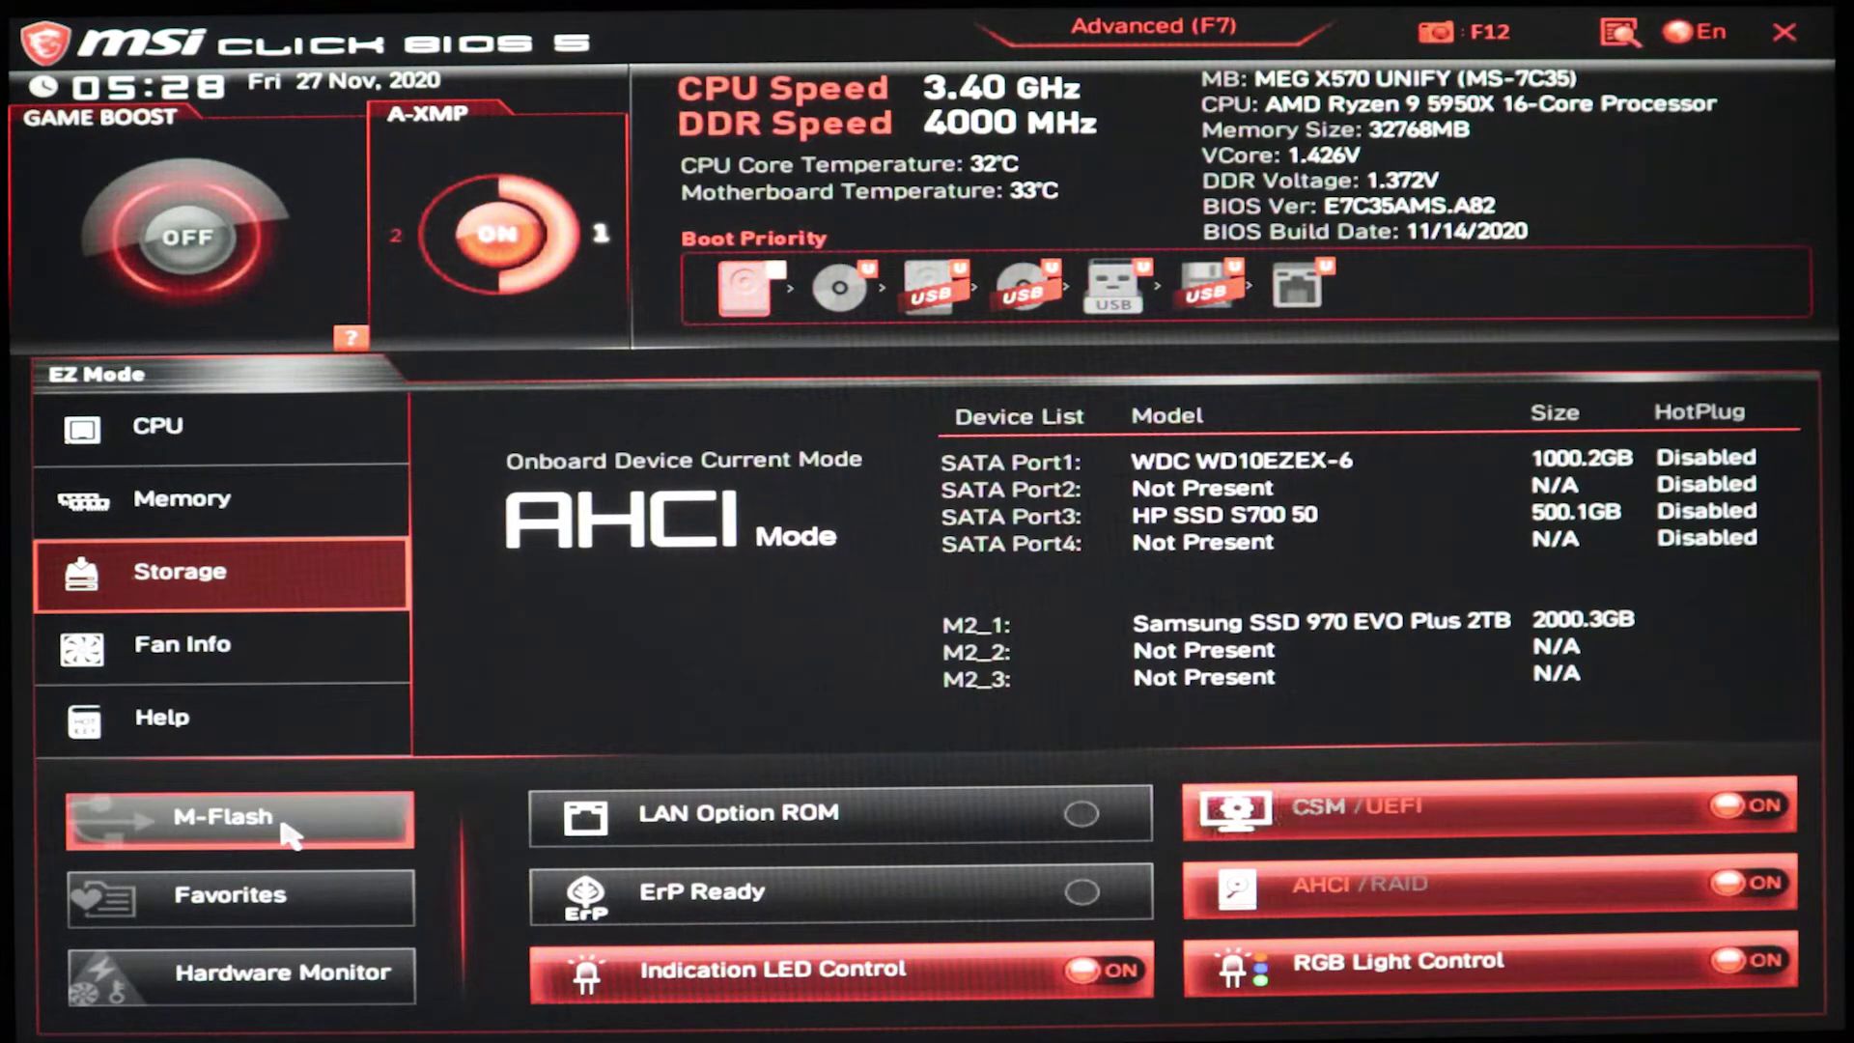
{"action": "left_click", "coordinate": [273, 456]}
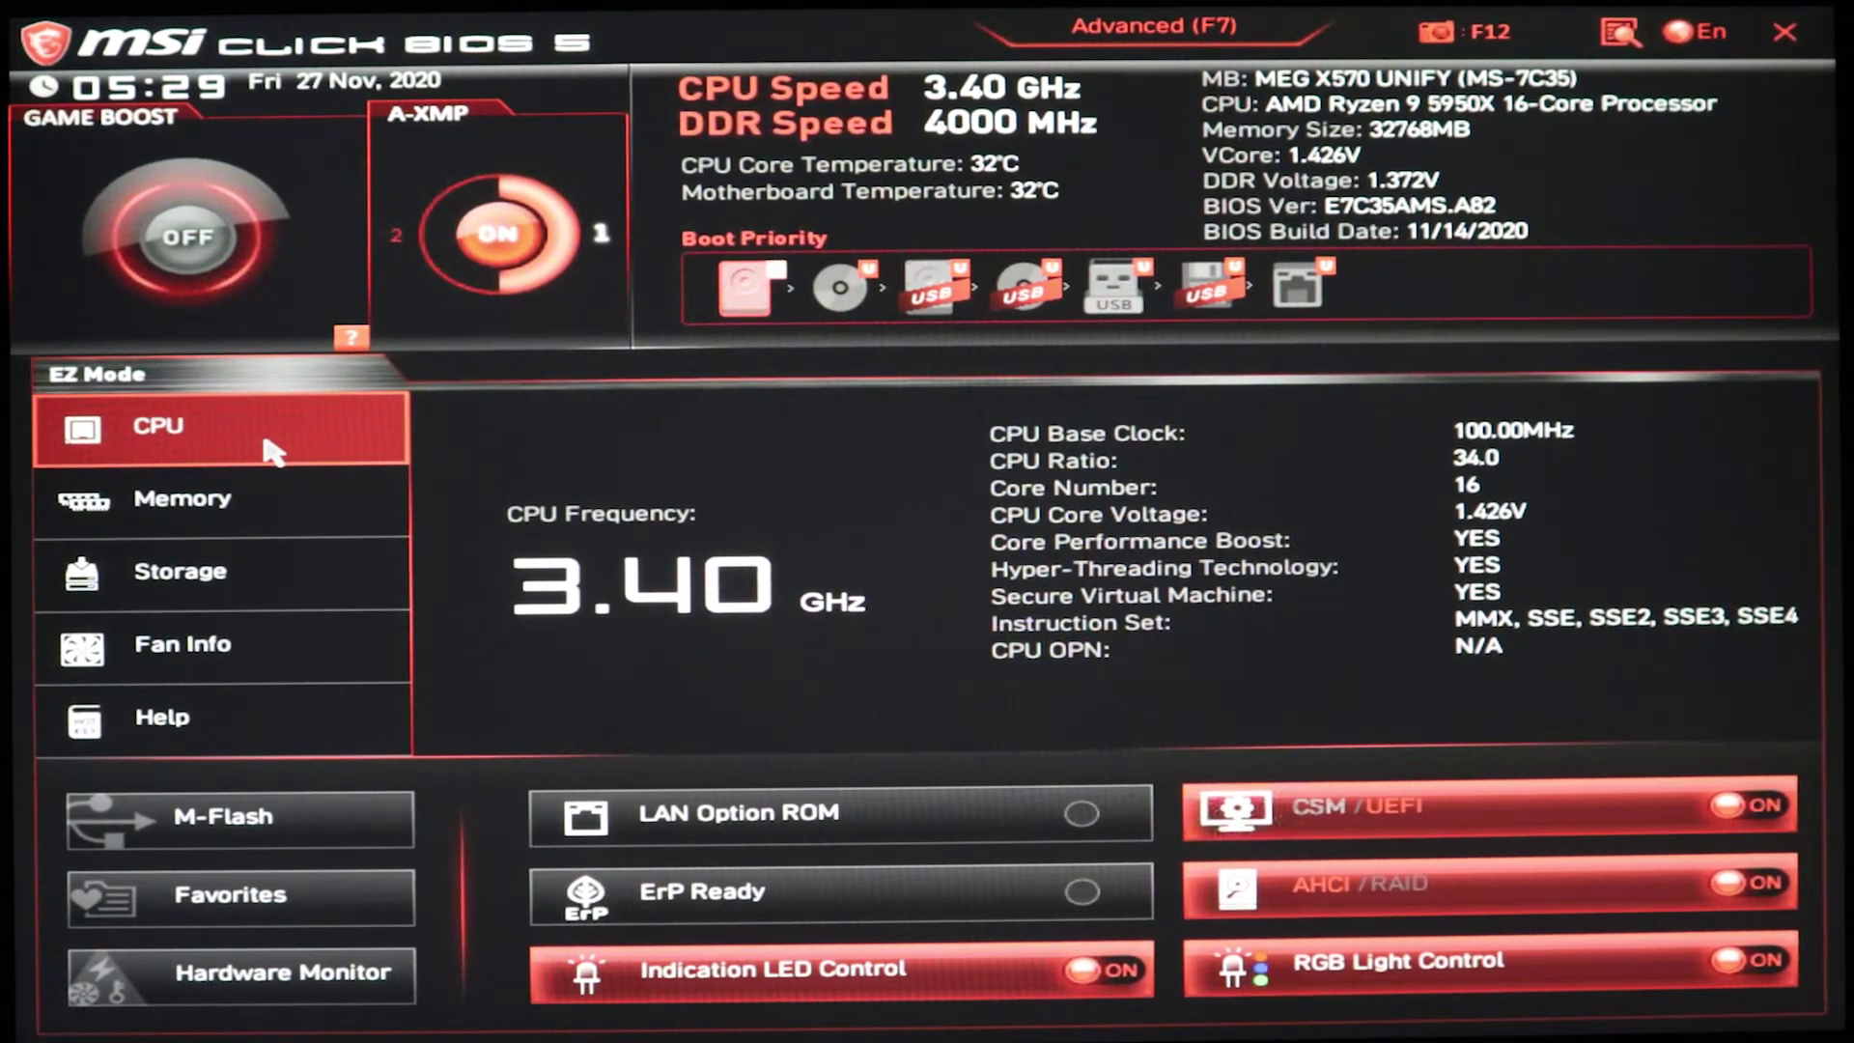
{"action": "left_click", "coordinate": [1781, 39]}
{"action": "left_click", "coordinate": [700, 668]}
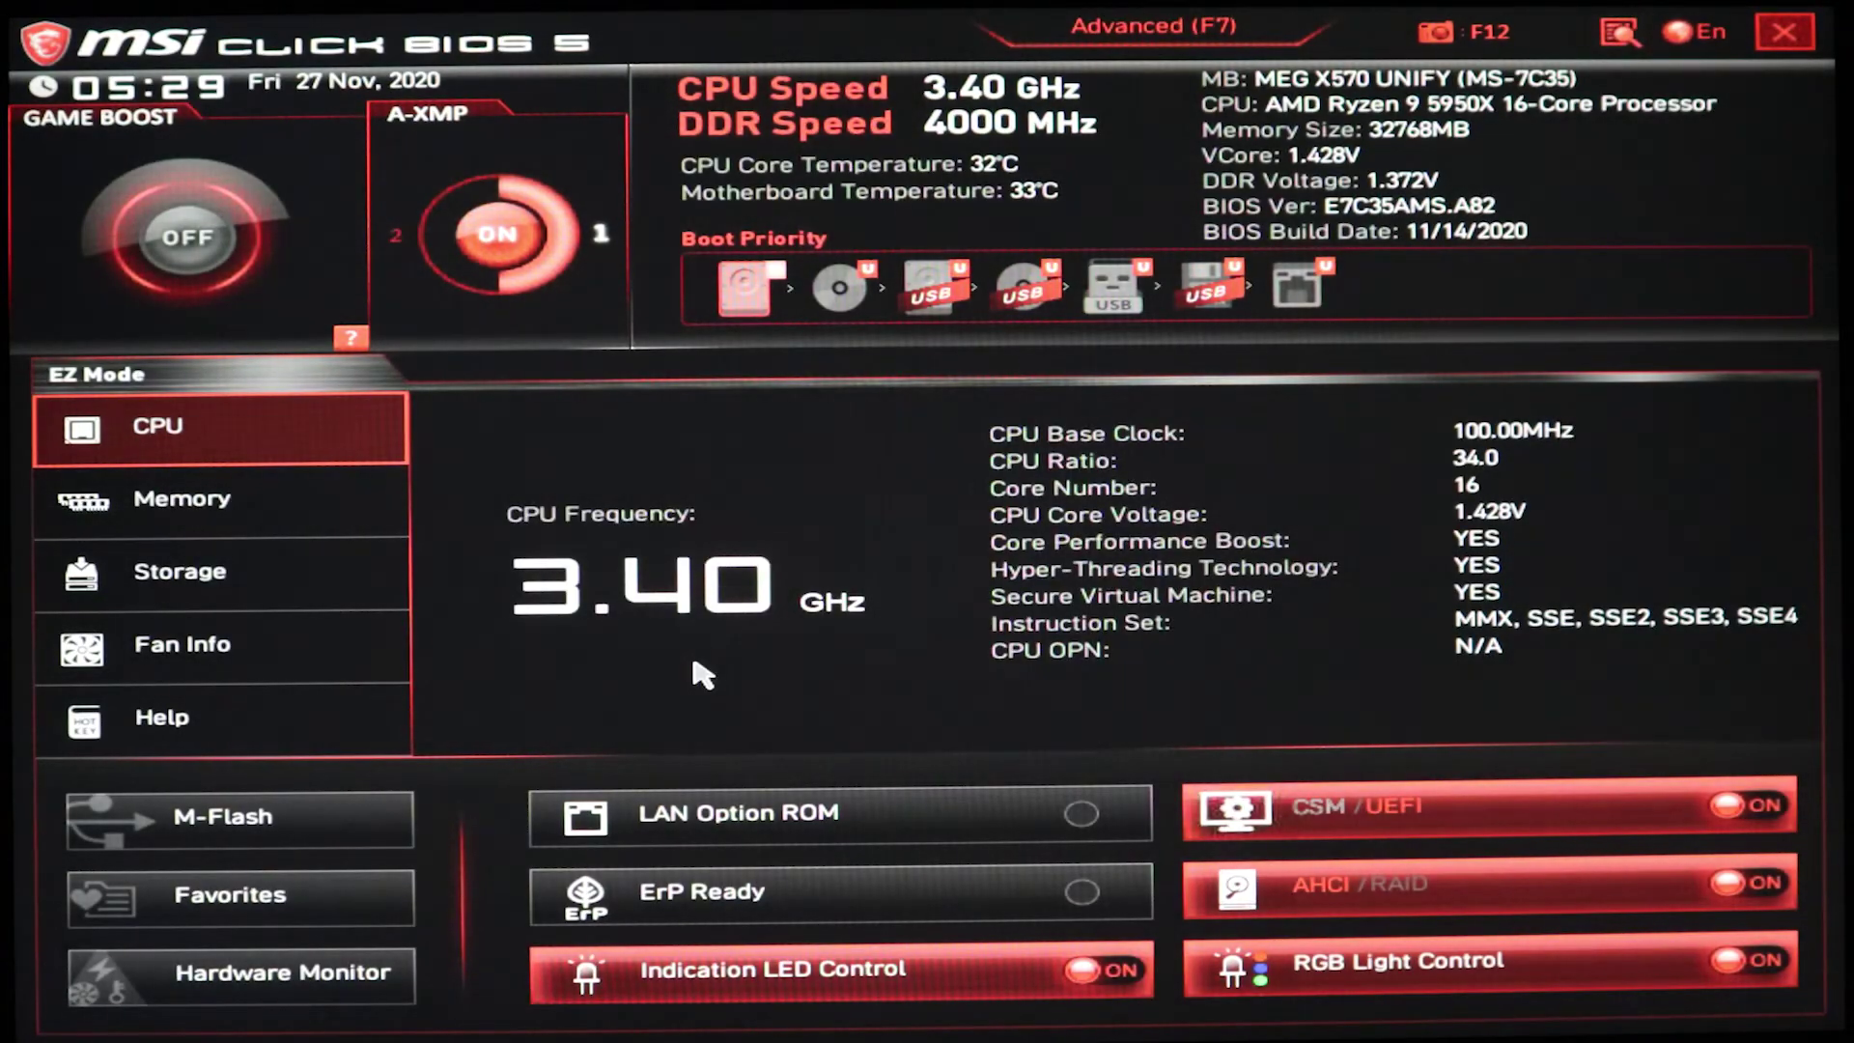